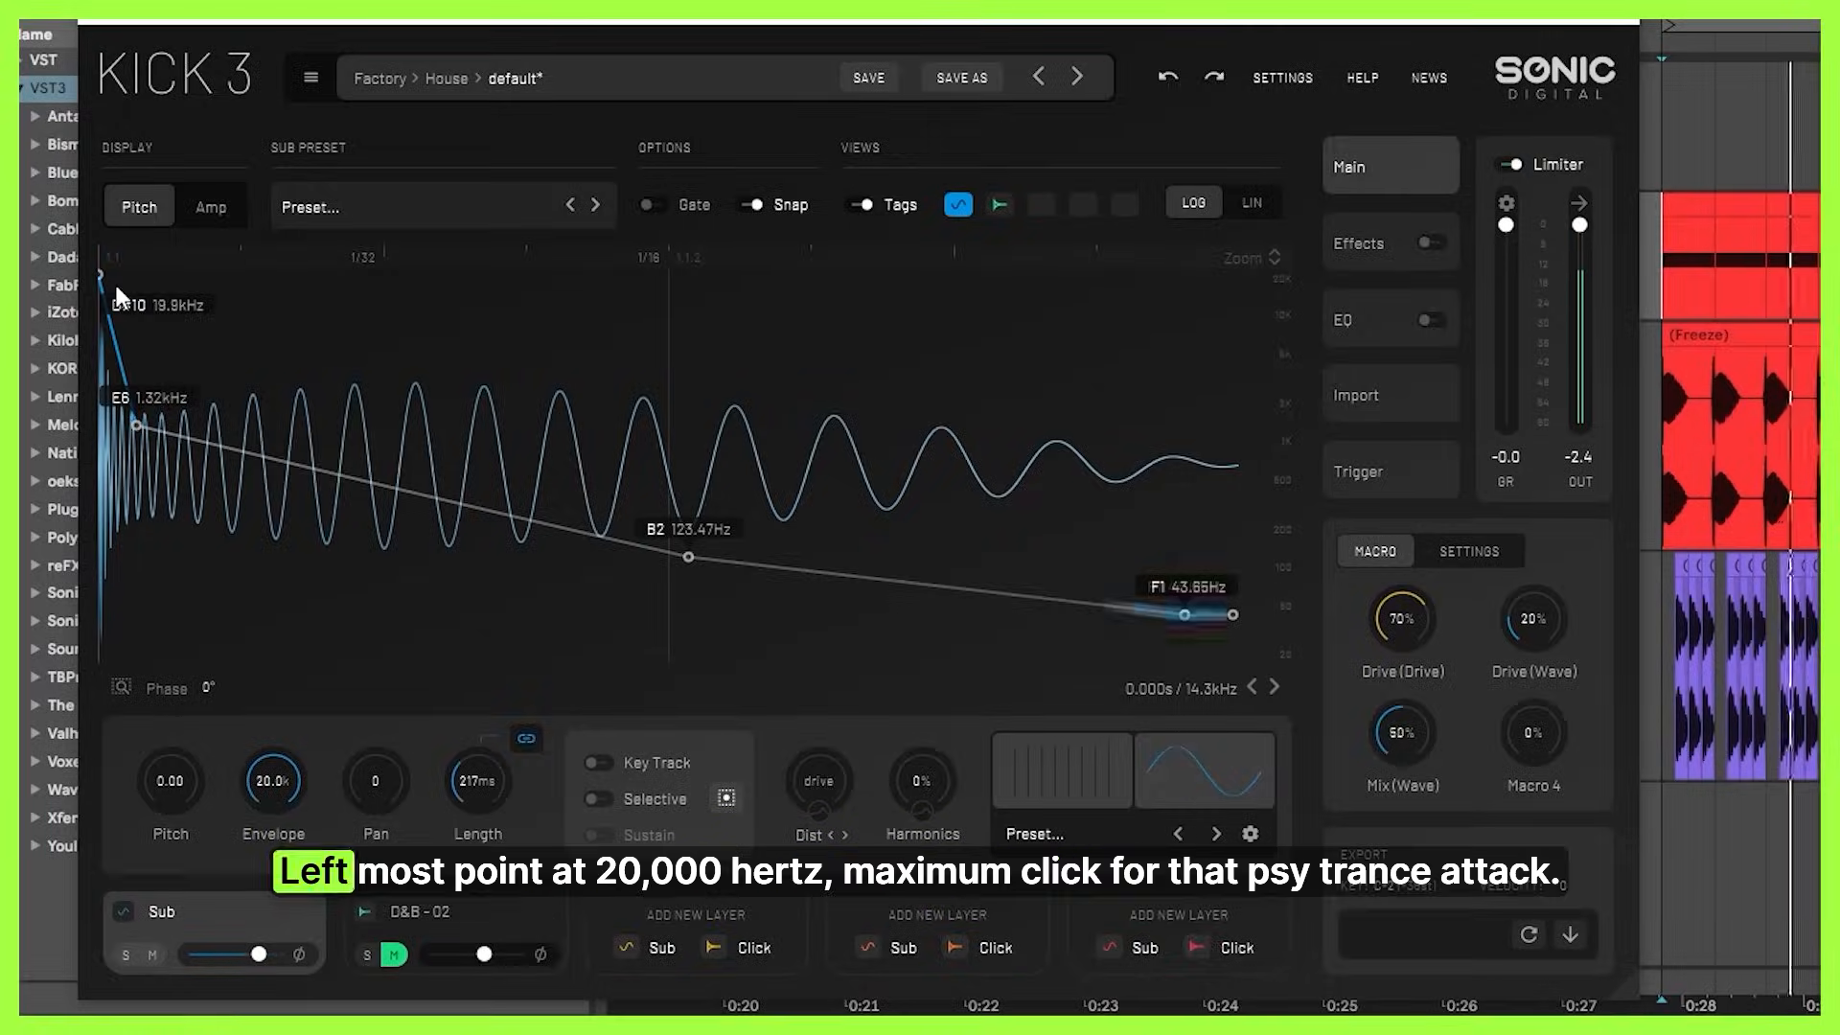
Try moving the first and last points of the sub layer's pitch envelope, and undo the change.
{"action": "scroll", "coordinate": [113, 285], "scroll_direction": "up", "scroll_amount": 5}
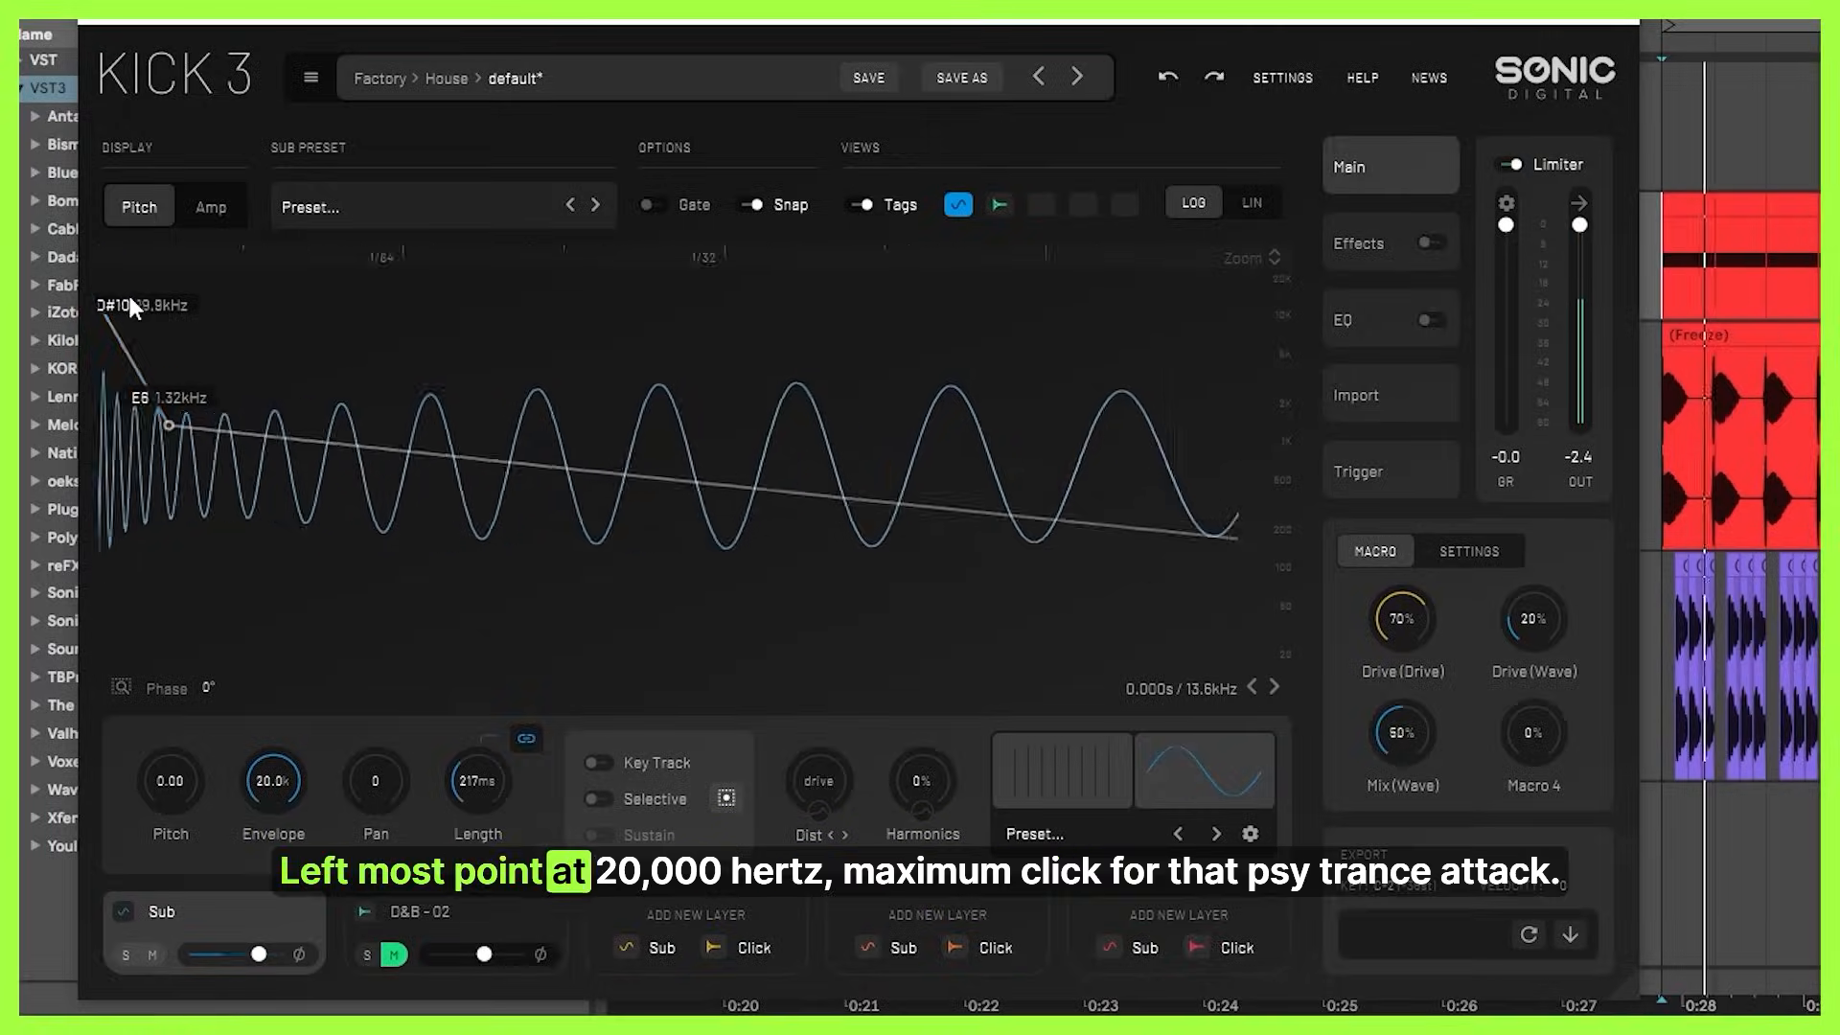
{"action": "left_click_drag", "start_coordinate": [213, 296], "coordinate": [96, 377]}
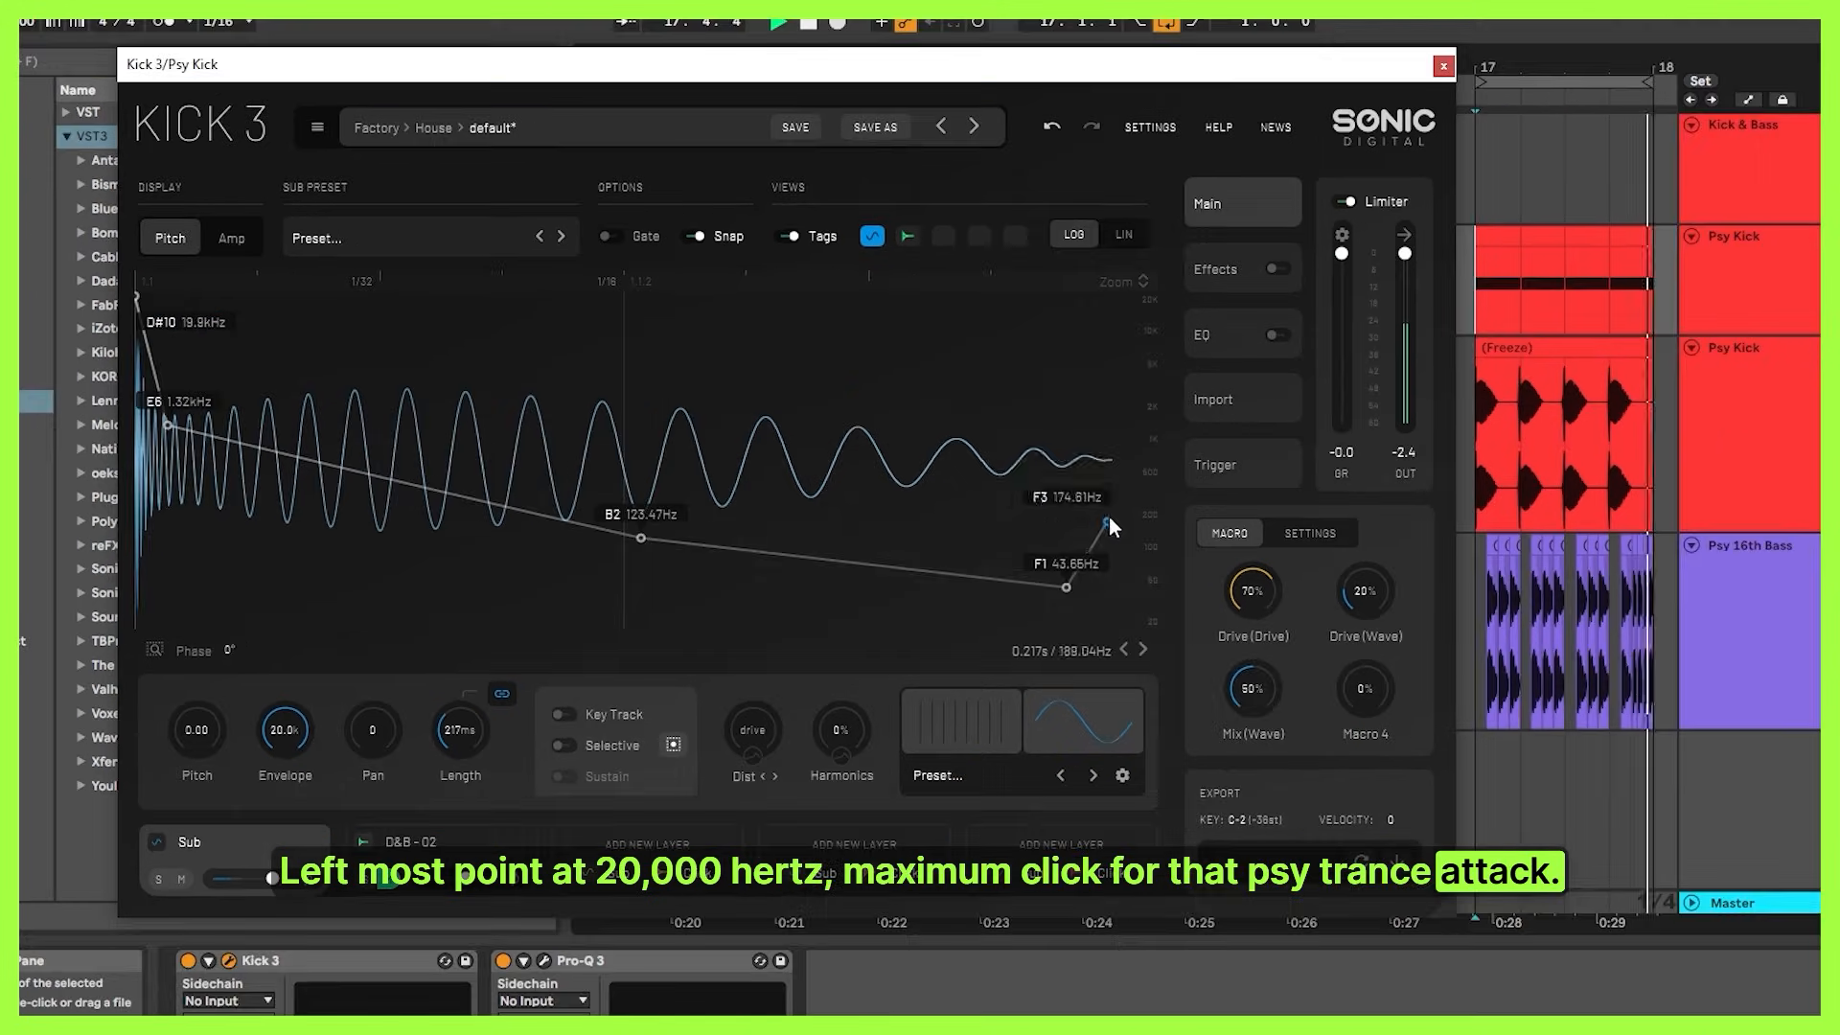
{"action": "left_click_drag", "start_coordinate": [1107, 516], "coordinate": [1125, 602]}
{"action": "left_click", "coordinate": [1051, 128]}
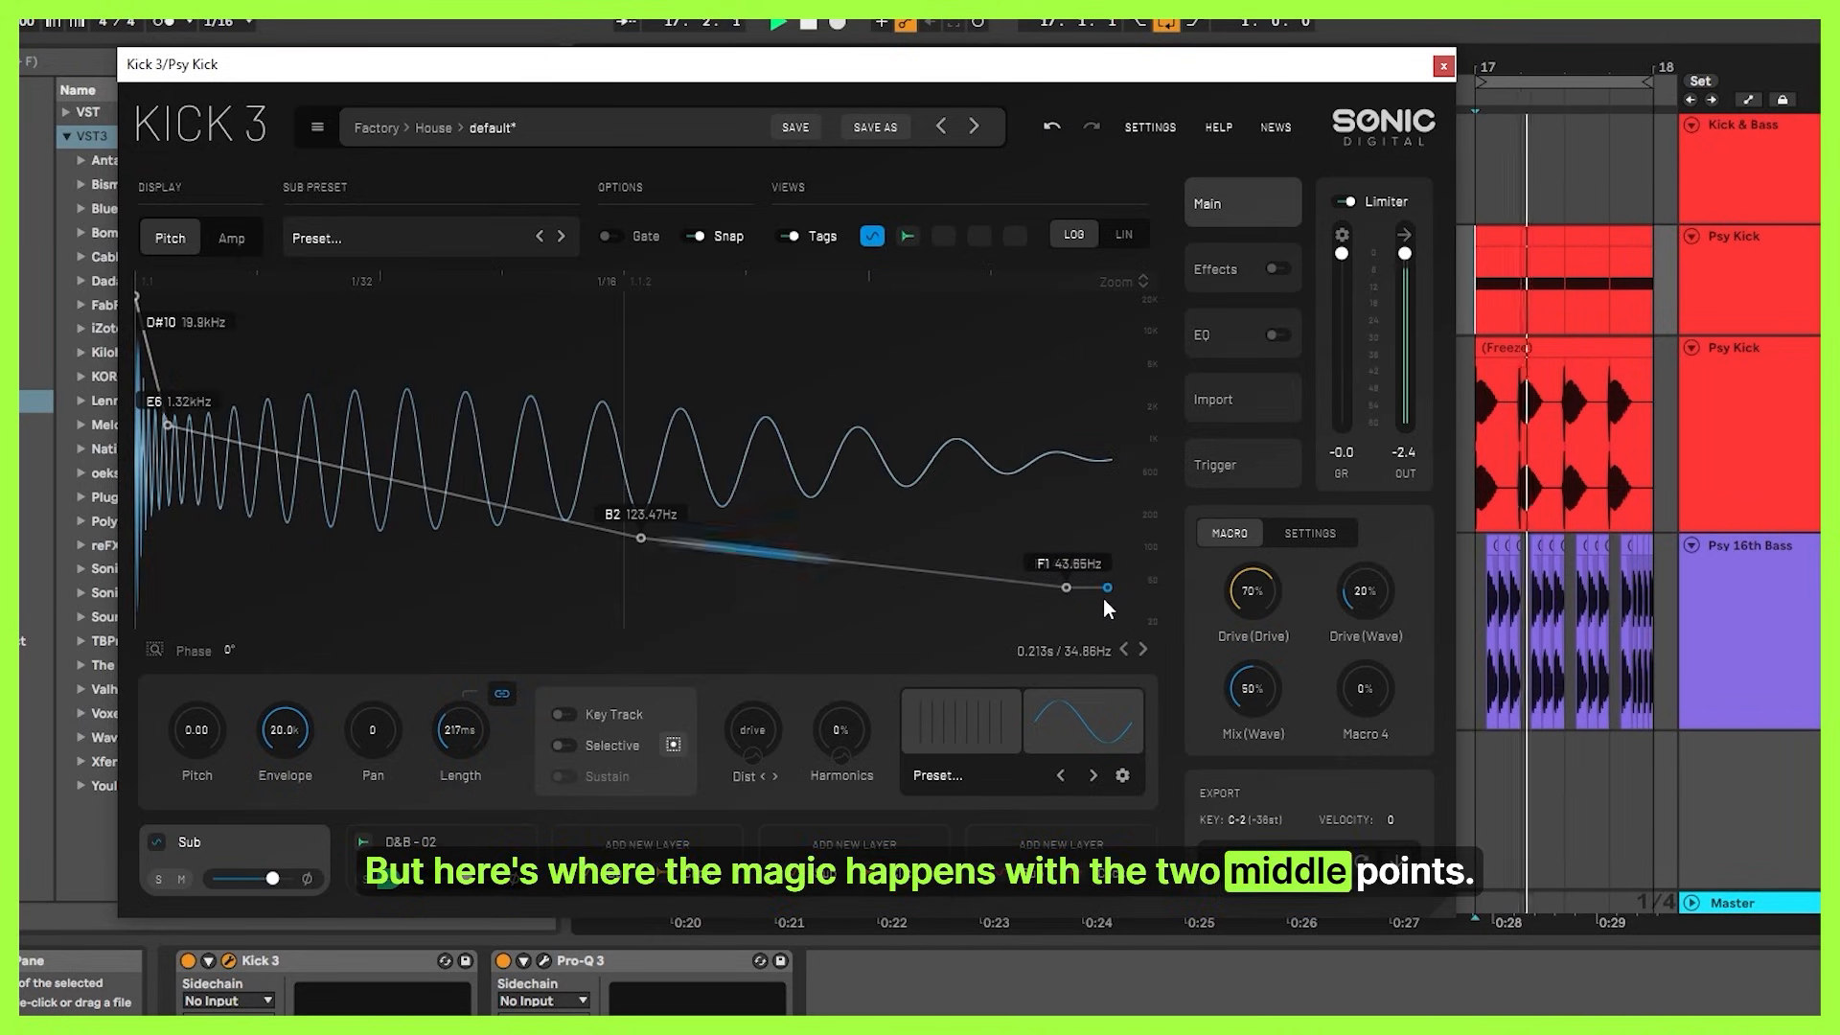
Try raising the second pitch envelope point from E6 to D#7 (2.49 kHz), and undo the change.
{"action": "scroll", "coordinate": [103, 457], "scroll_direction": "up", "scroll_amount": 2}
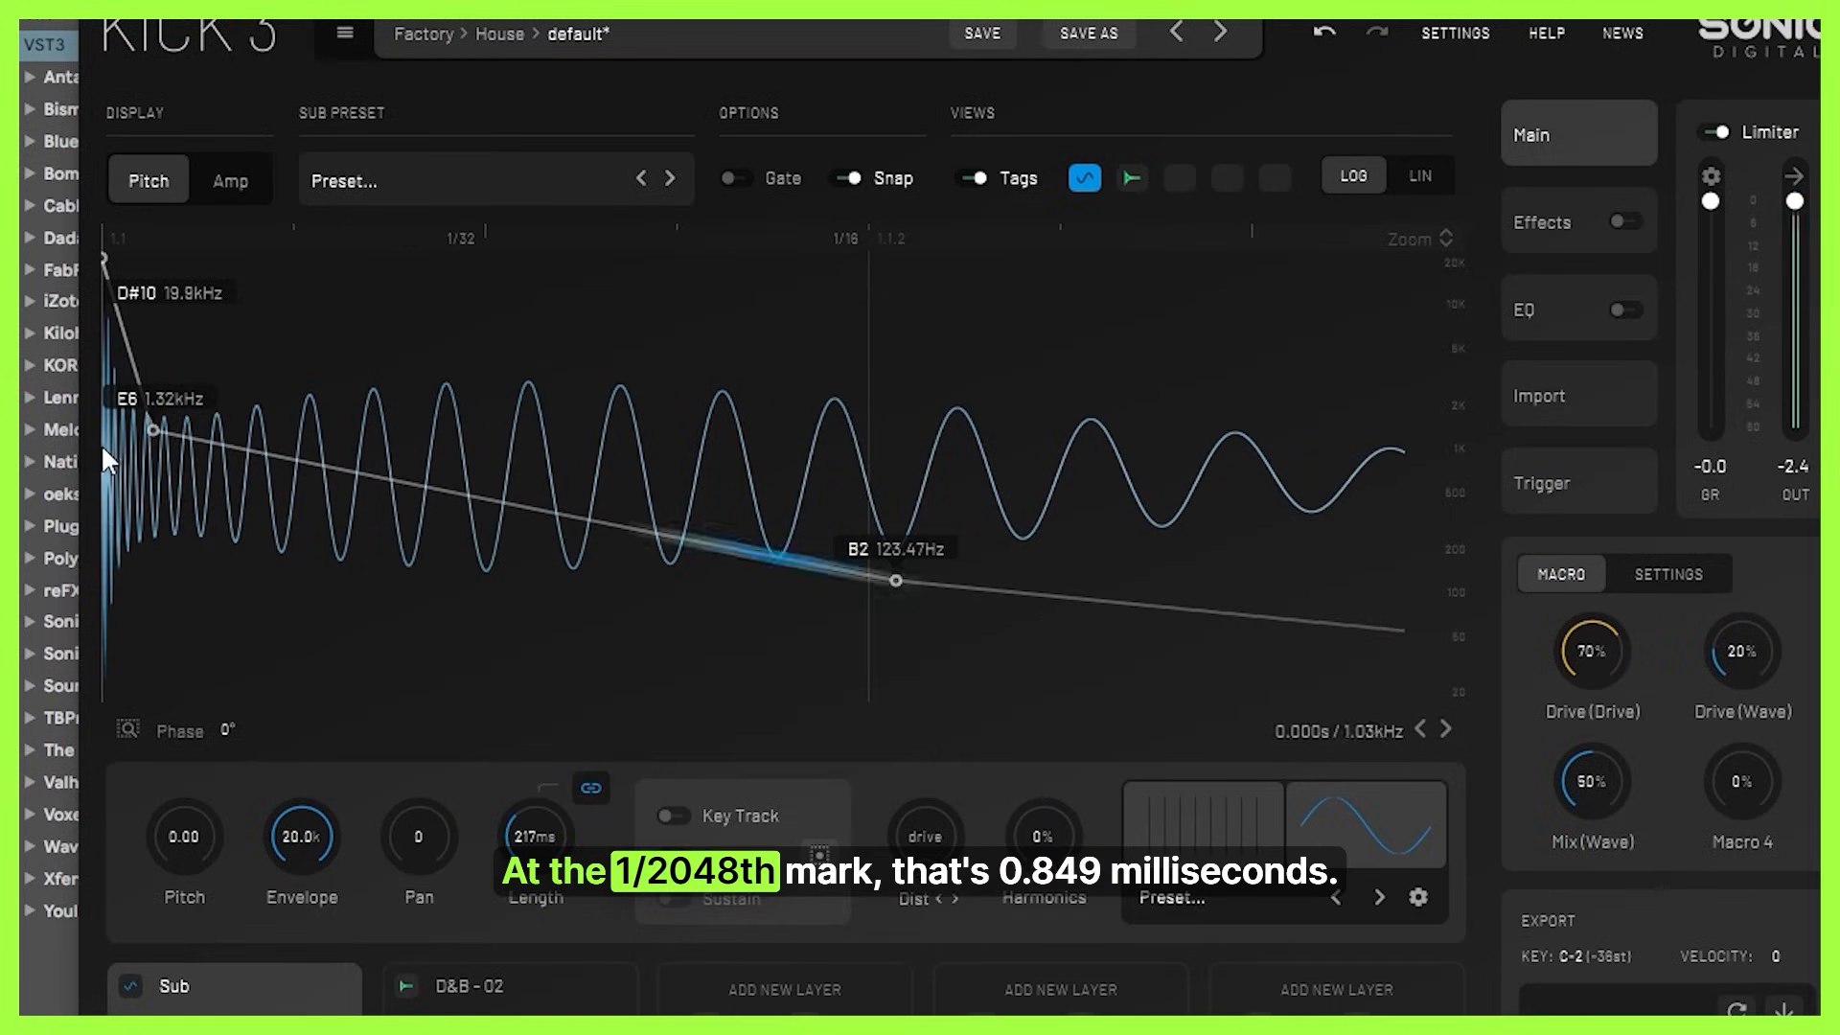
{"action": "scroll", "coordinate": [126, 444], "scroll_direction": "up", "scroll_amount": 3}
{"action": "scroll", "coordinate": [135, 445], "scroll_direction": "up", "scroll_amount": 4}
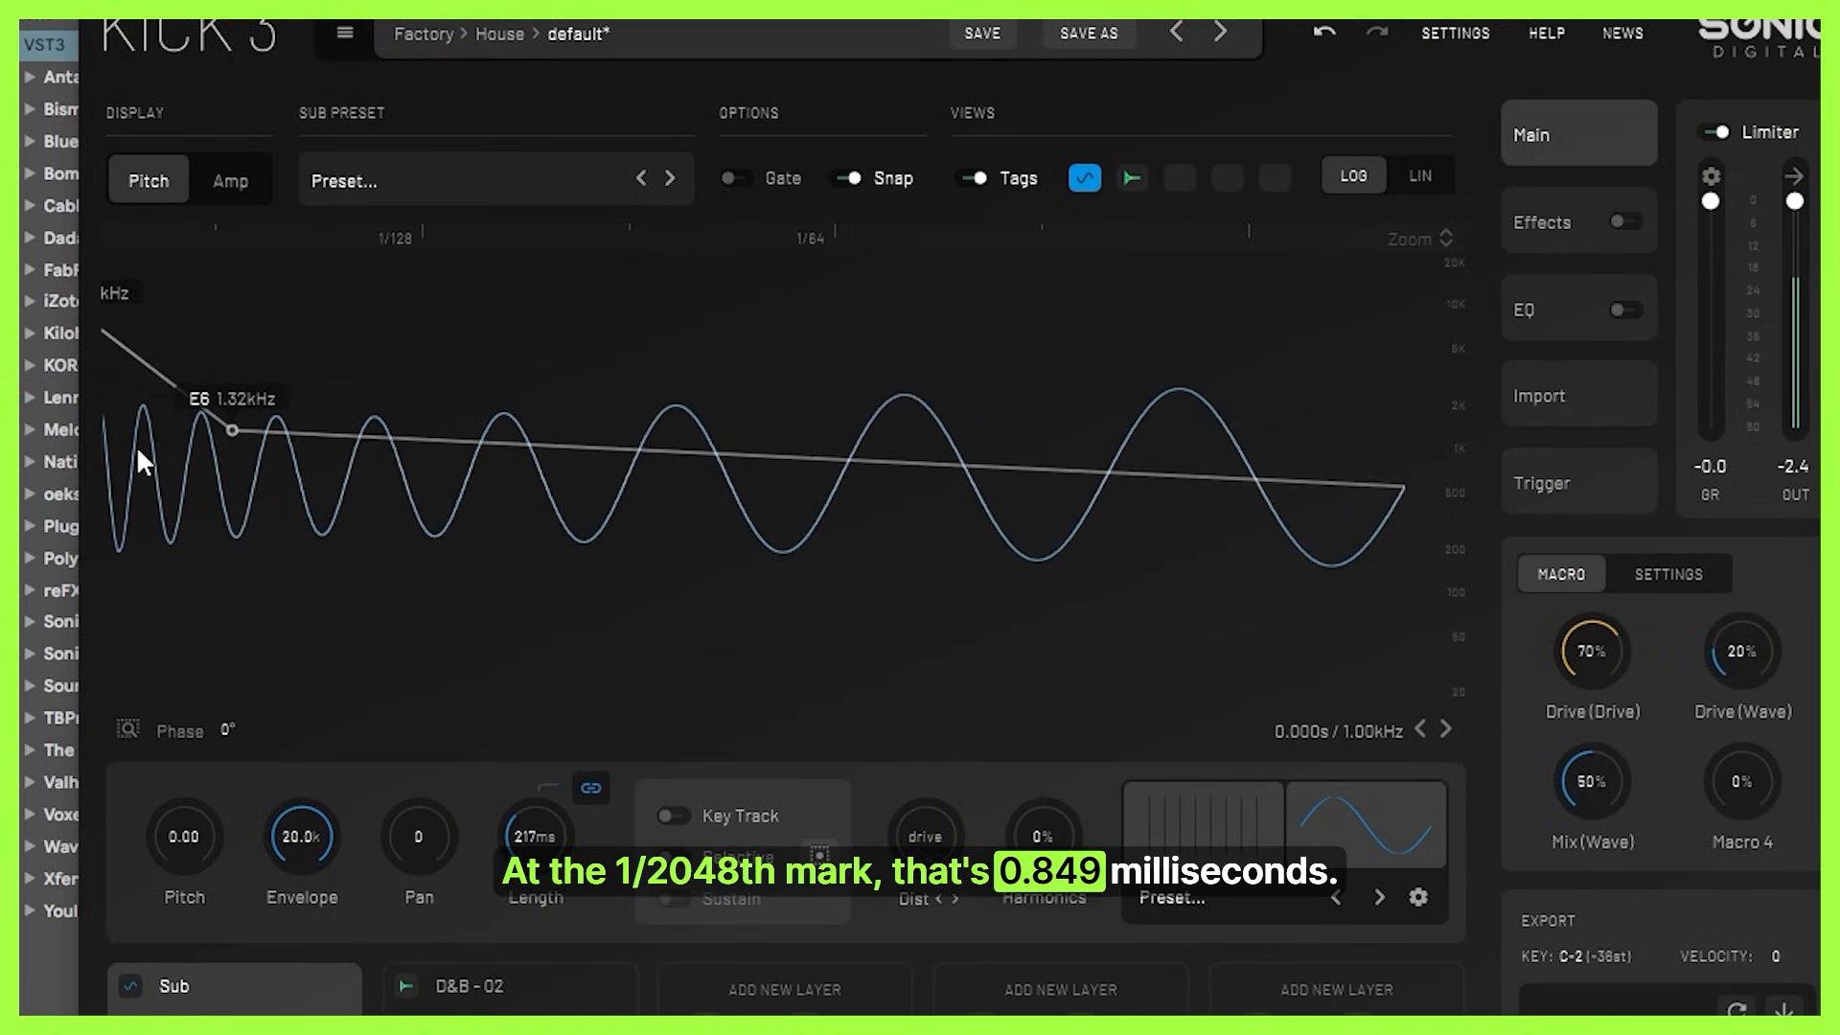
{"action": "left_click_drag", "start_coordinate": [277, 505], "coordinate": [38, 551]}
{"action": "left_click_drag", "start_coordinate": [698, 431], "coordinate": [623, 387]}
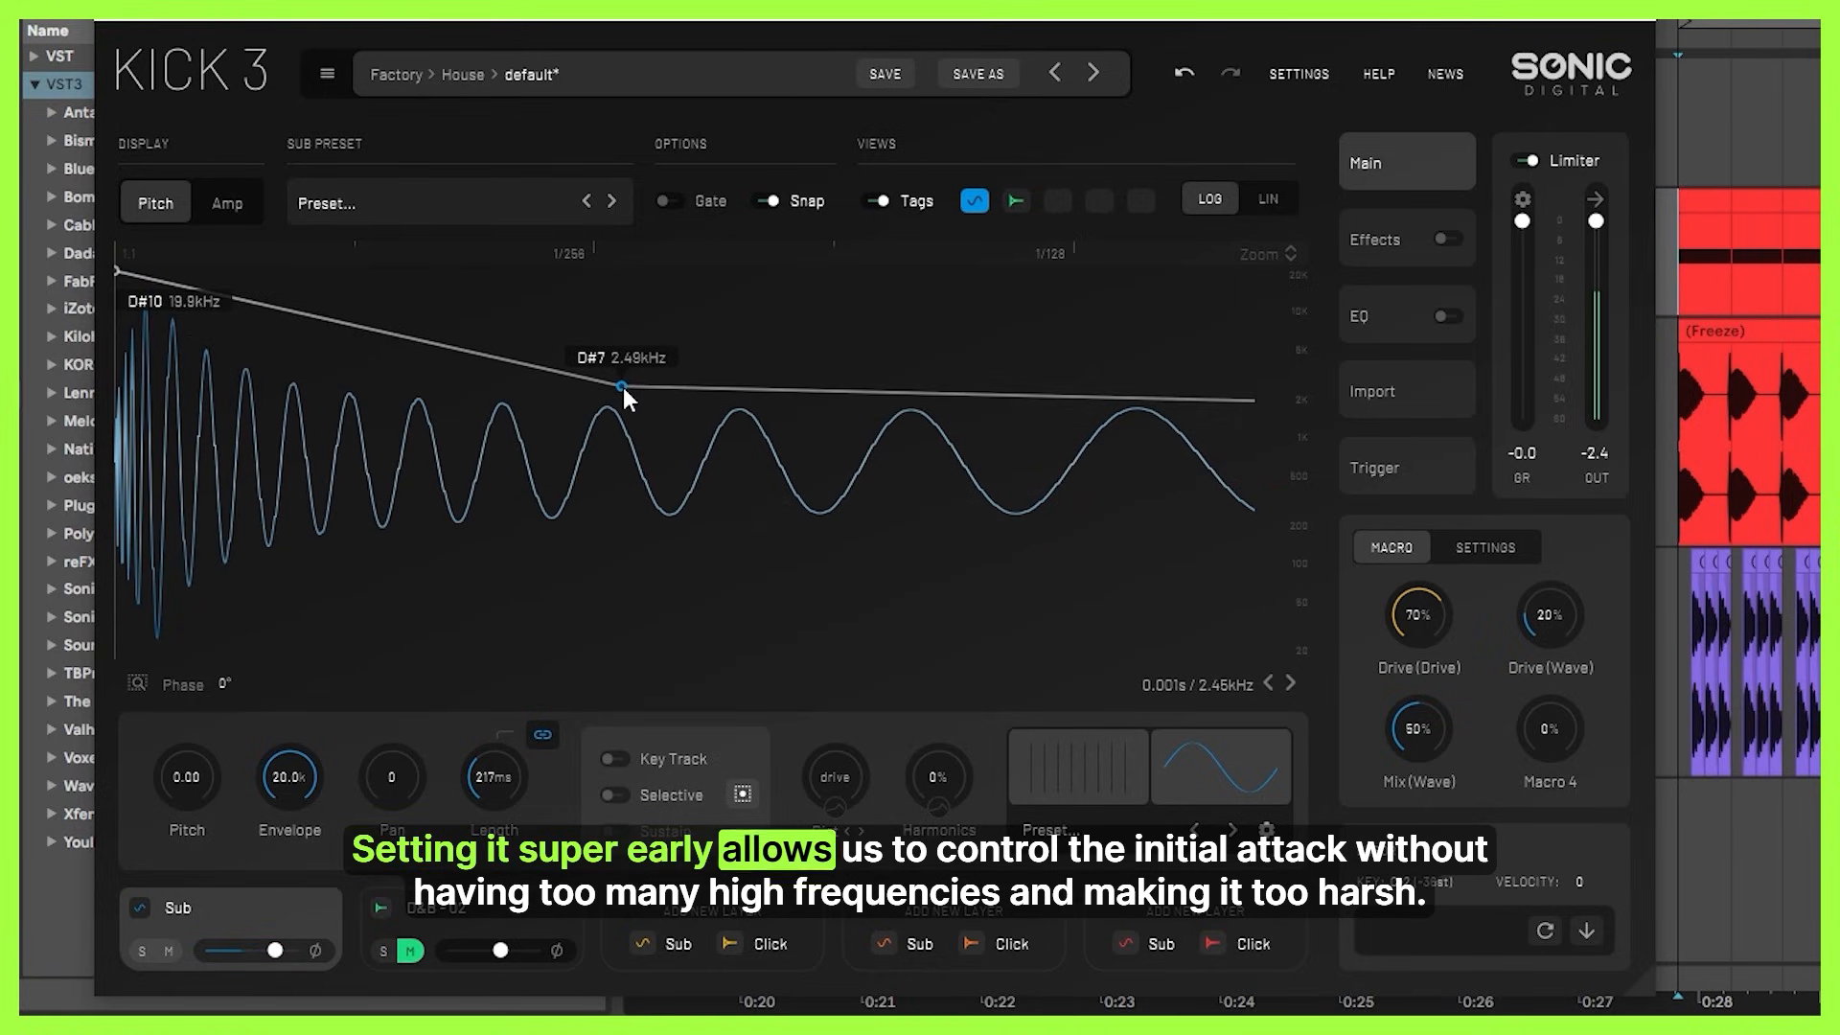
{"action": "left_click", "coordinate": [1186, 69]}
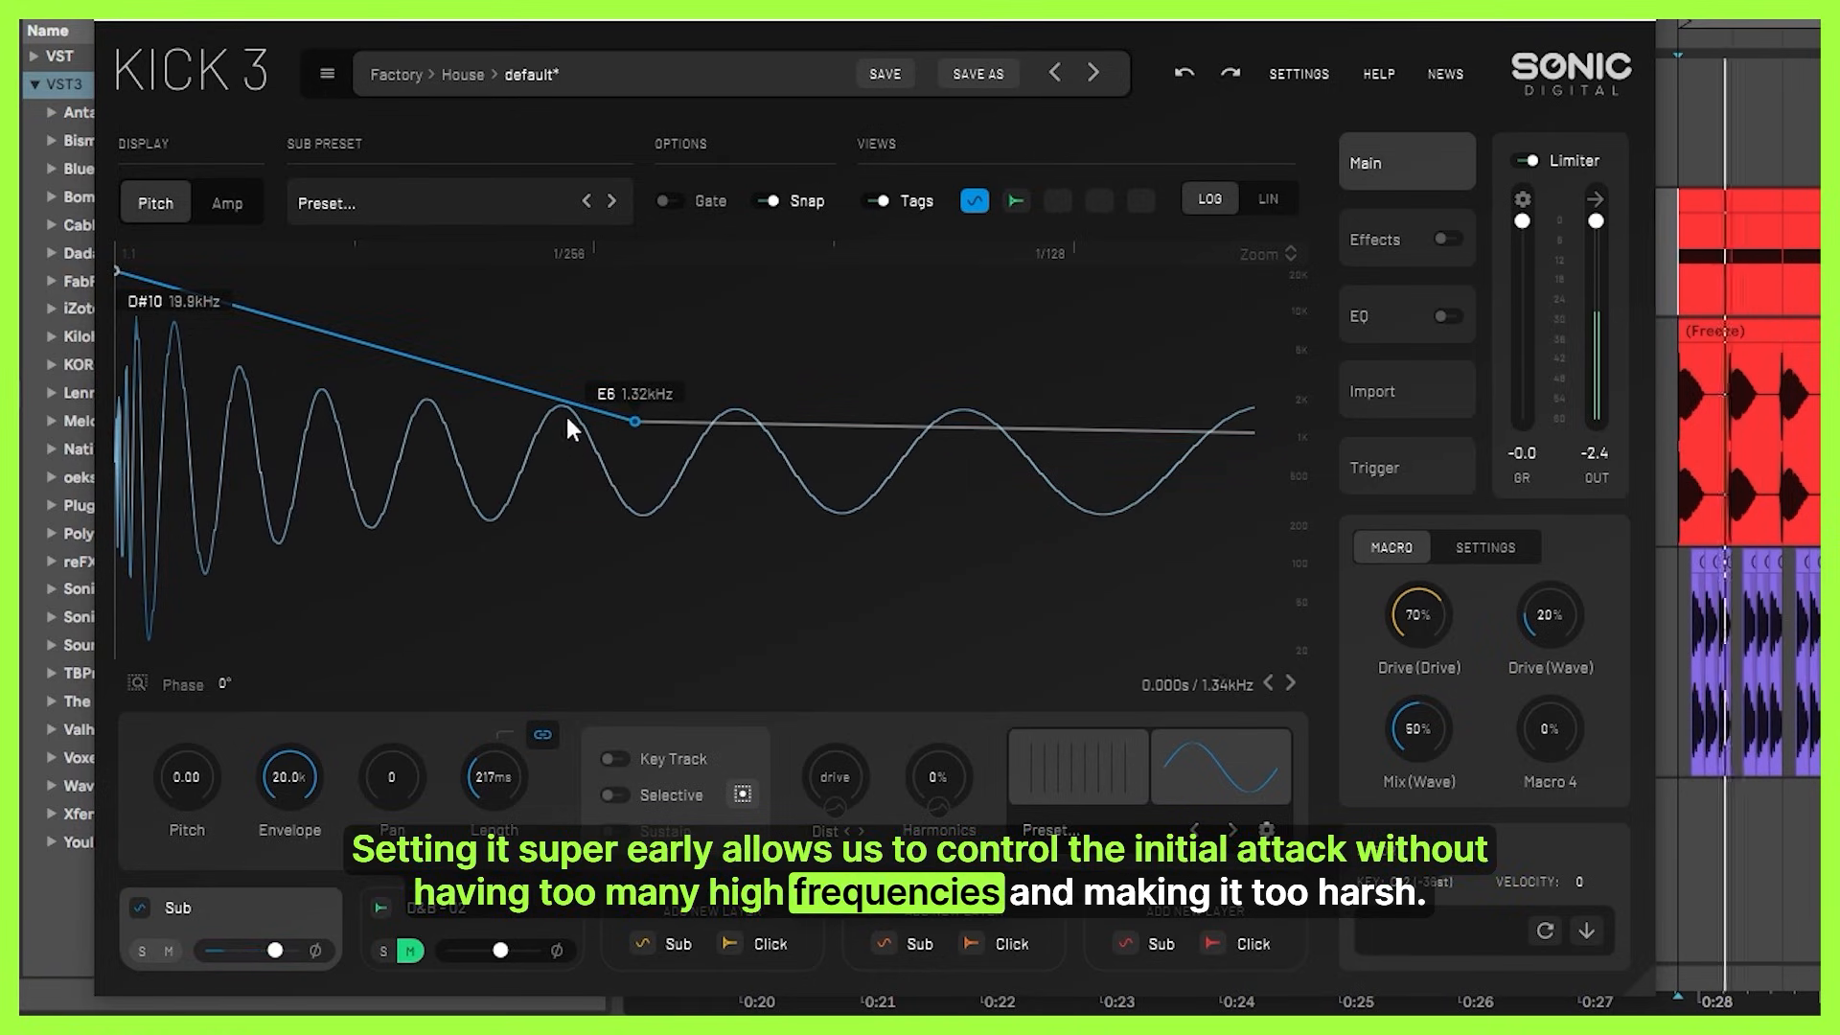
Try the third pitch envelope point at A4 (440 Hz) and at C#2 (69.30 Hz), and undo the change.
{"action": "scroll", "coordinate": [606, 441], "scroll_direction": "down", "scroll_amount": 6}
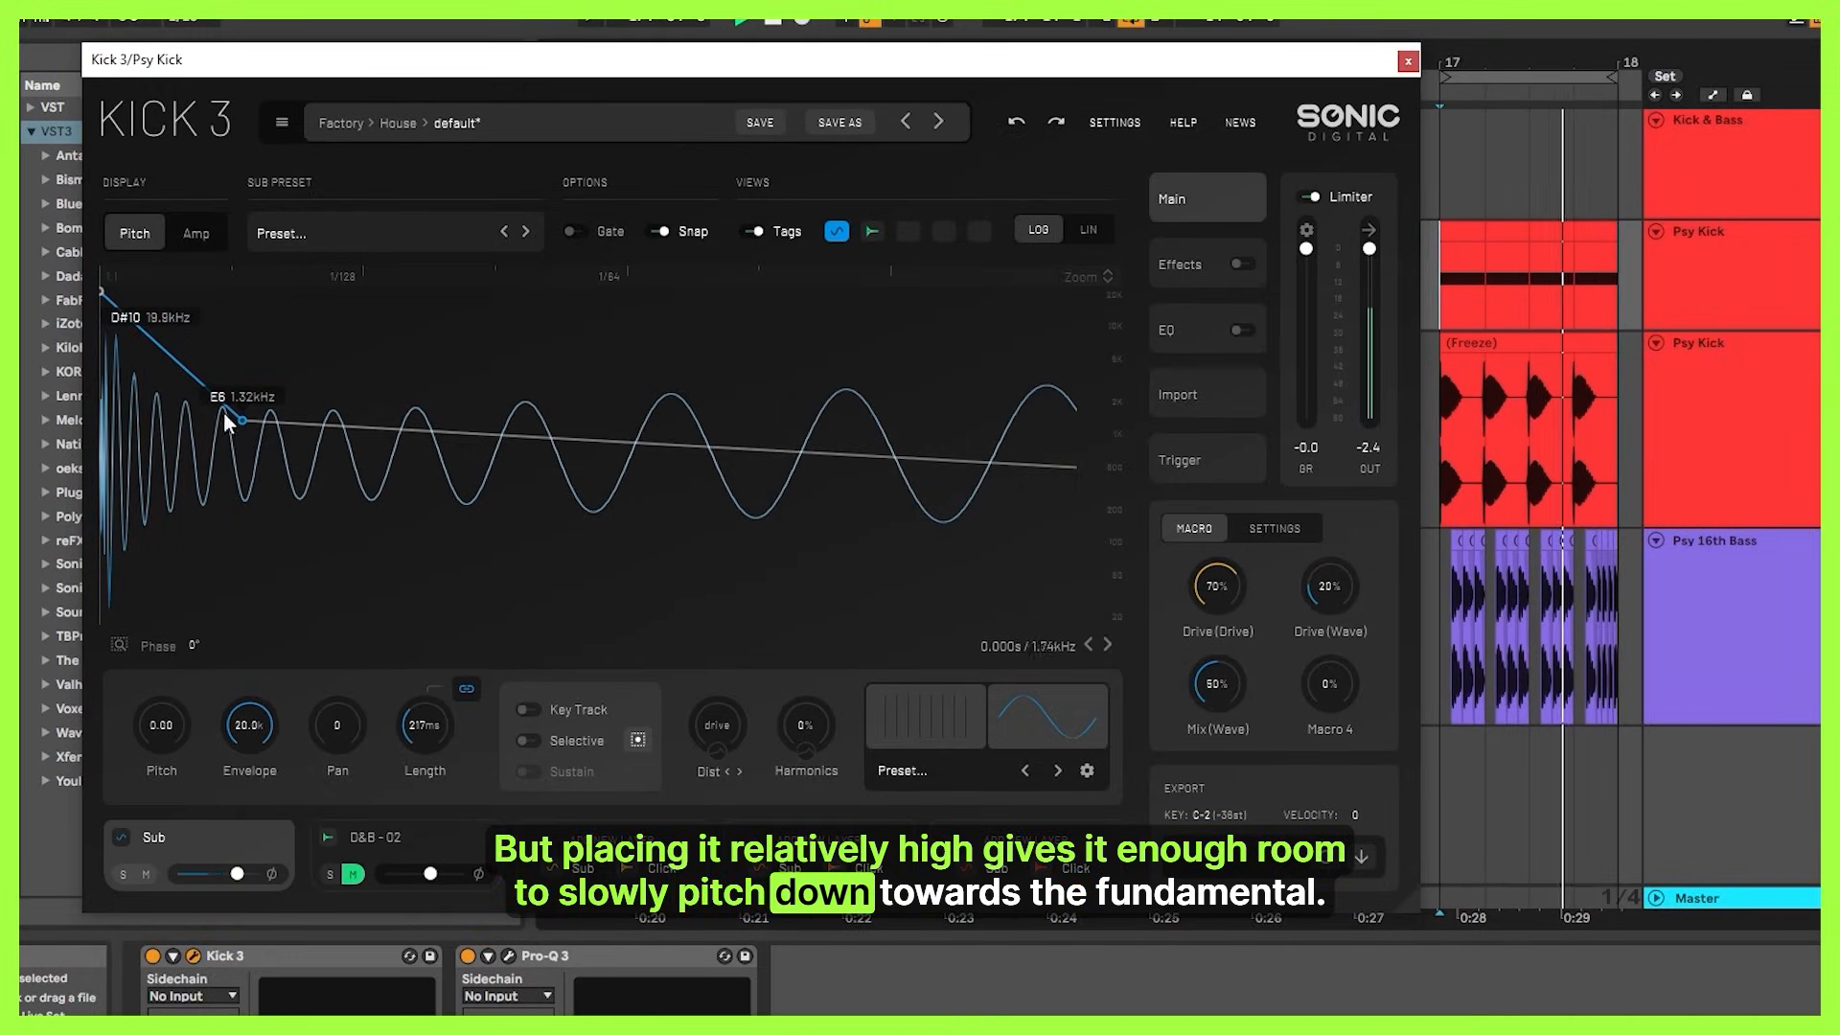
{"action": "scroll", "coordinate": [234, 435], "scroll_direction": "down", "scroll_amount": 6}
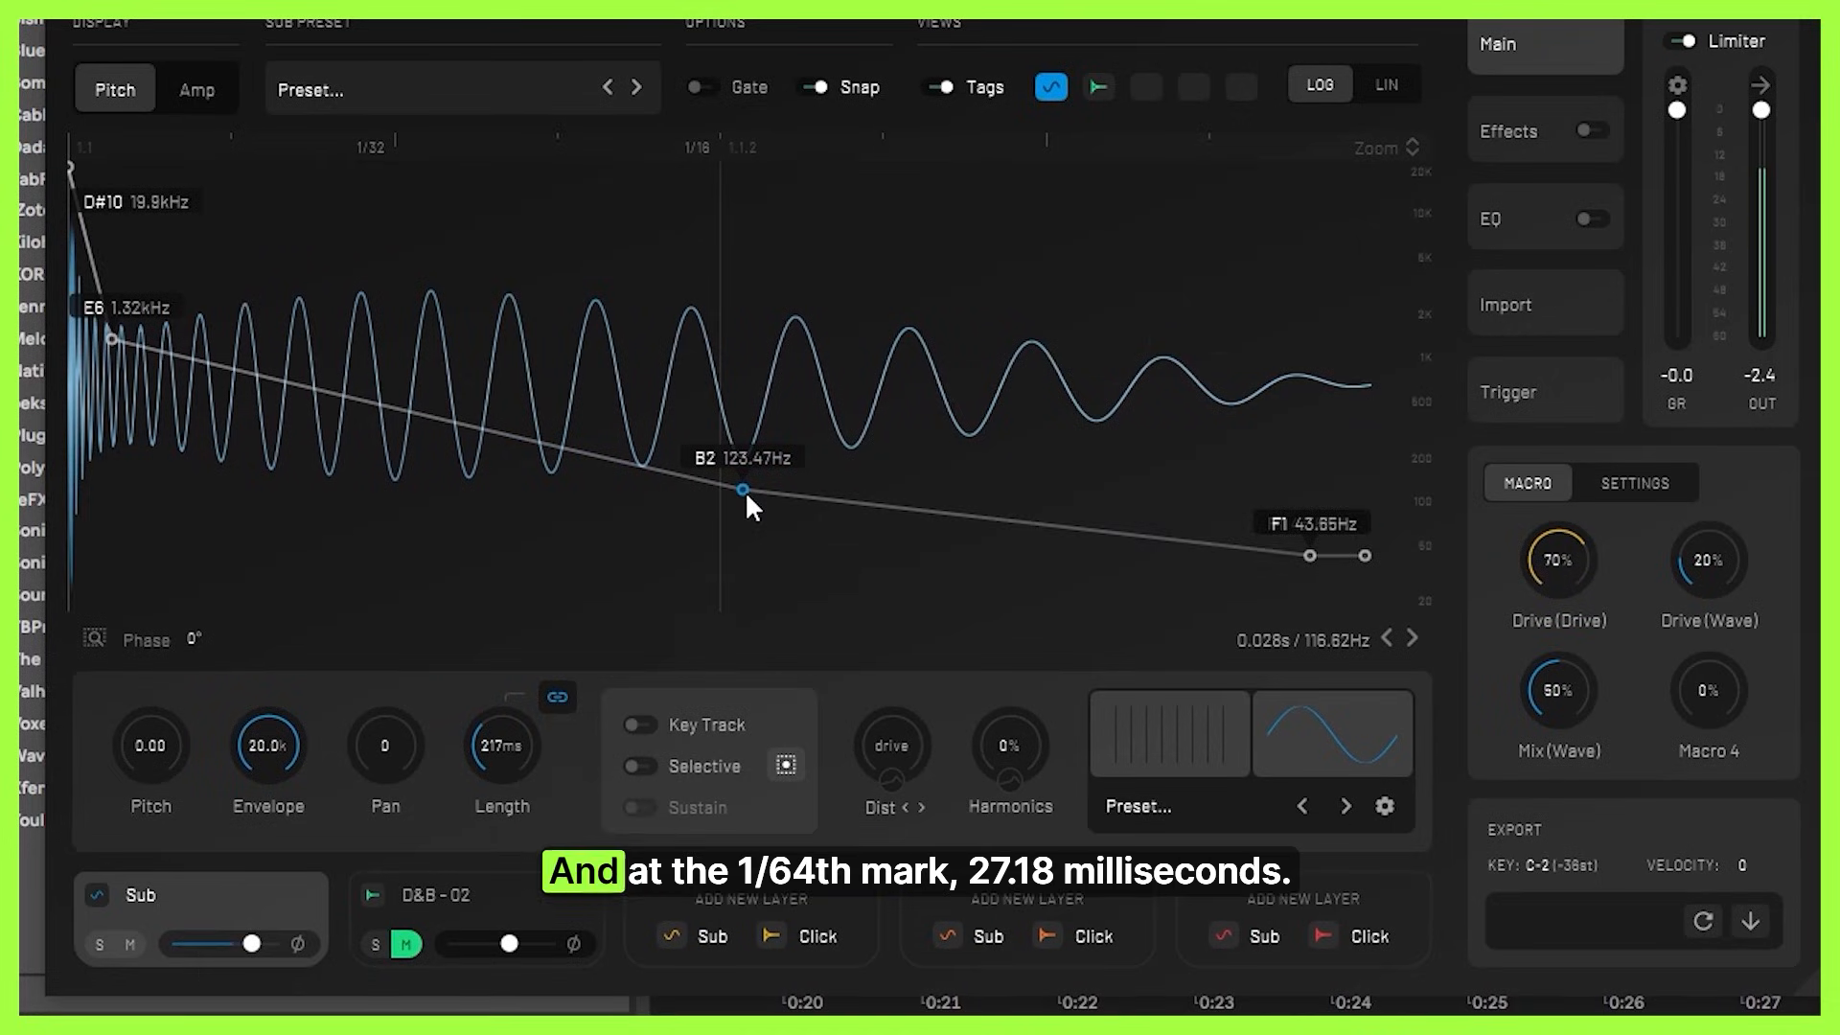
{"action": "scroll", "coordinate": [744, 490], "scroll_direction": "up", "scroll_amount": 5}
{"action": "left_click_drag", "start_coordinate": [744, 490], "coordinate": [749, 408]}
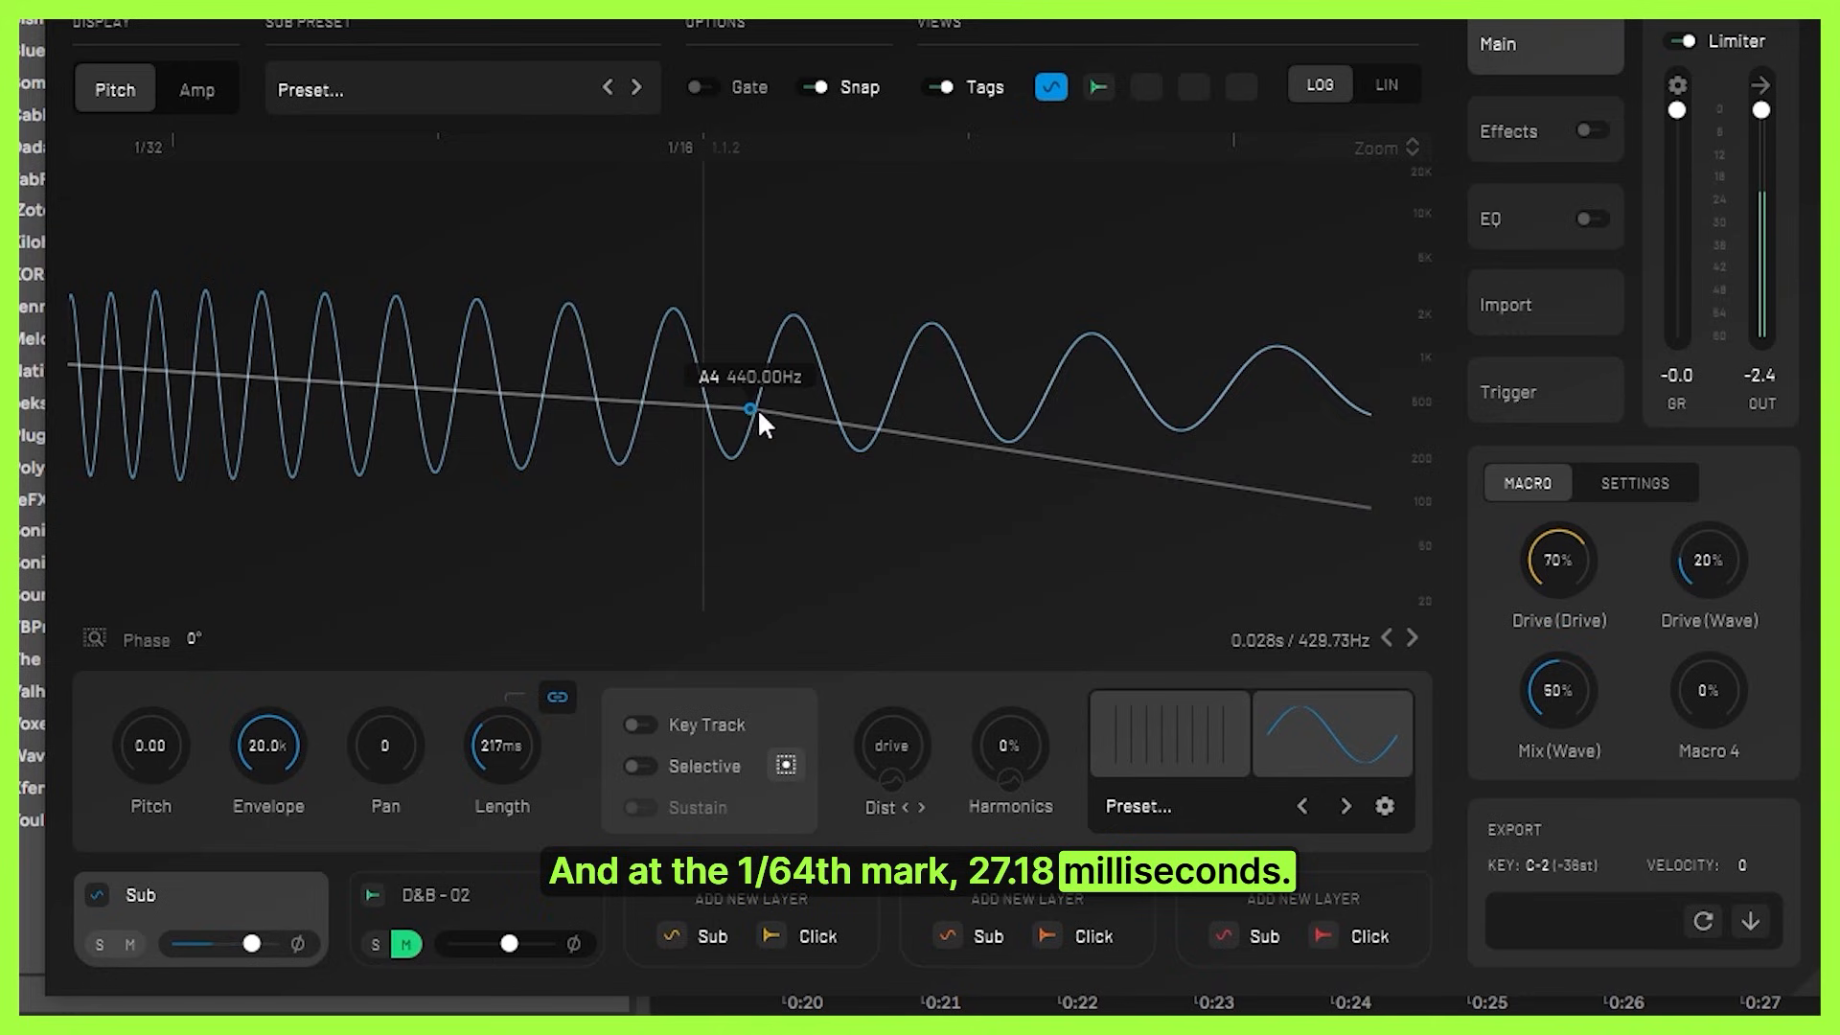
{"action": "scroll", "coordinate": [756, 408], "scroll_direction": "down", "scroll_amount": 3}
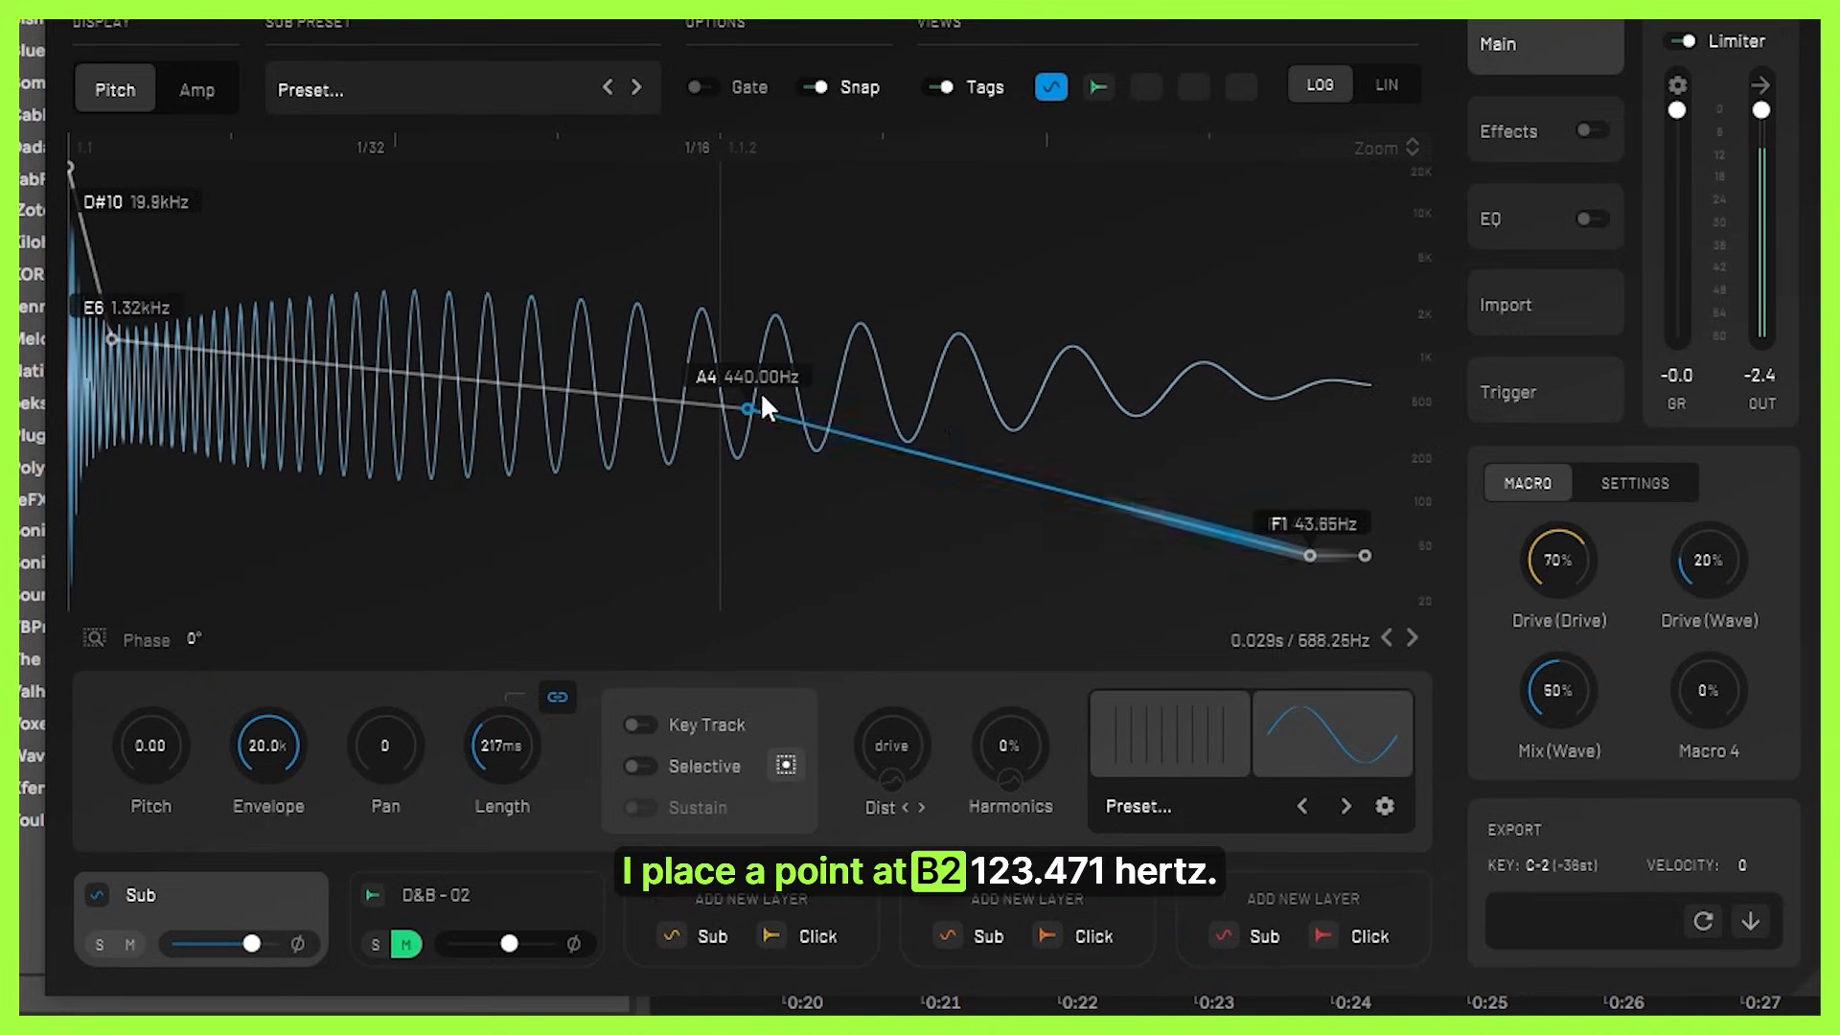
{"action": "left_click_drag", "start_coordinate": [747, 409], "coordinate": [736, 525]}
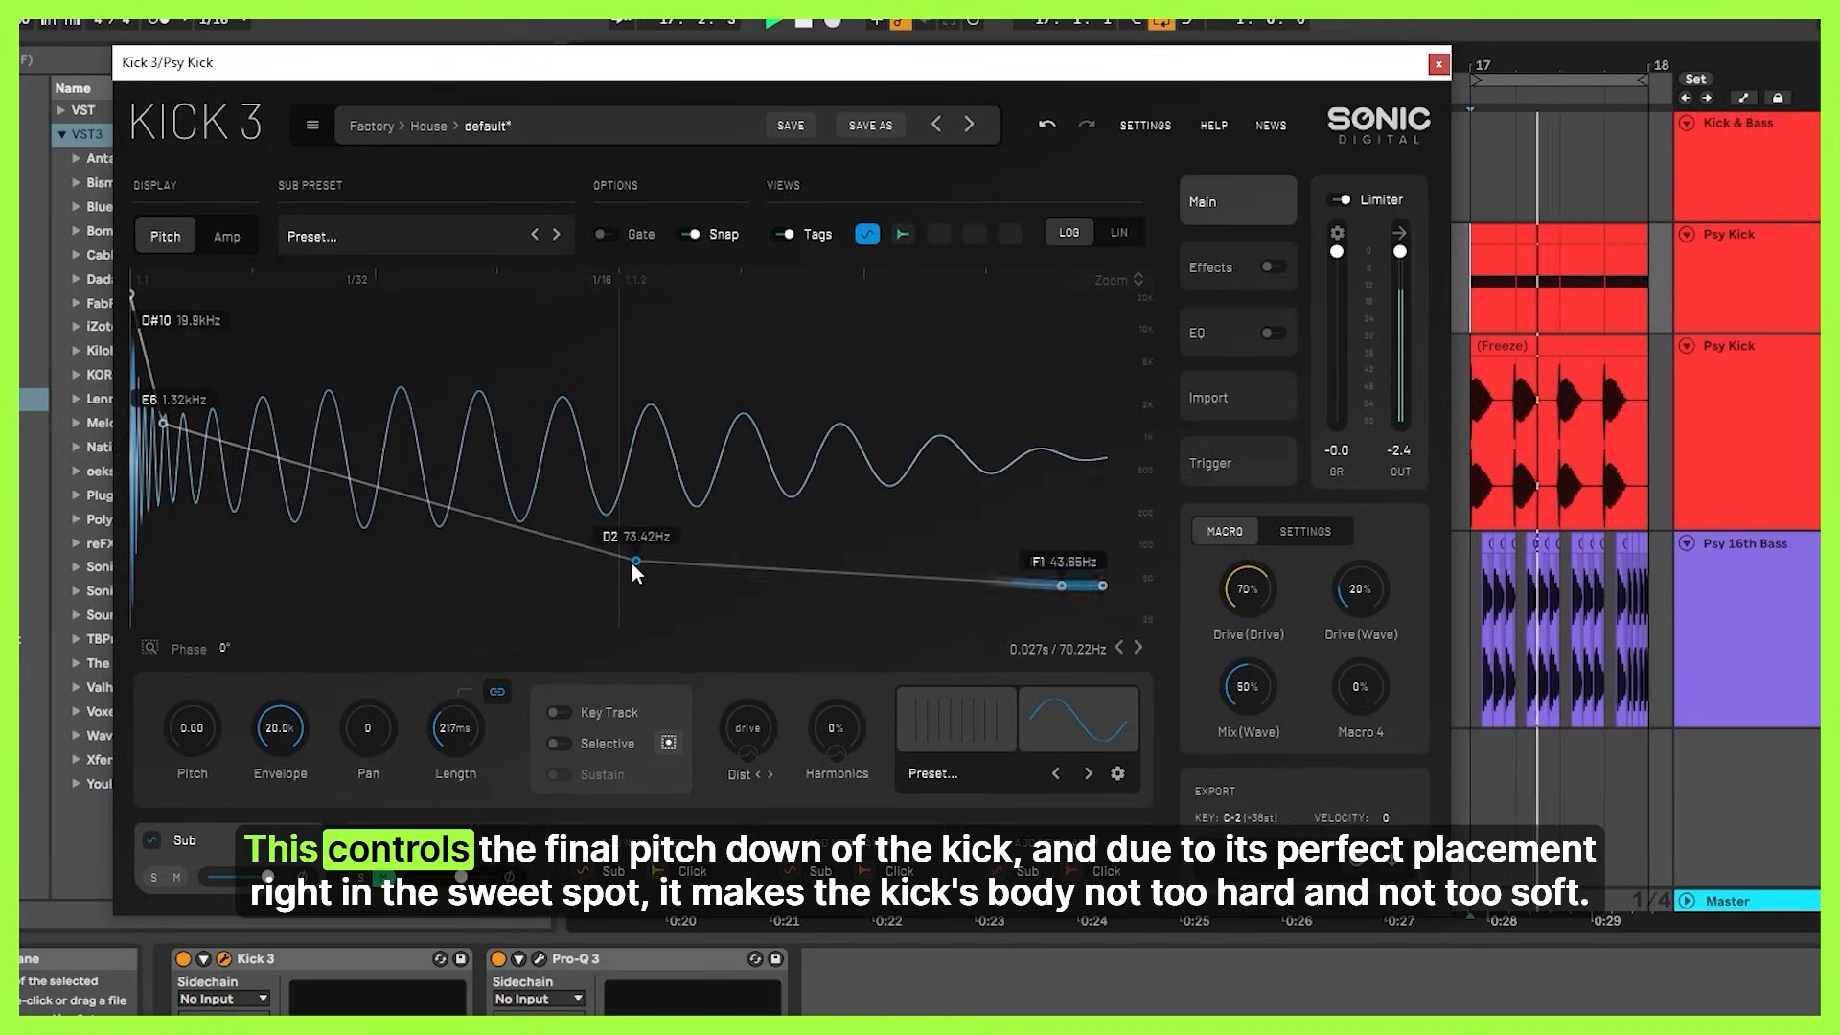
{"action": "left_click_drag", "start_coordinate": [632, 564], "coordinate": [633, 567]}
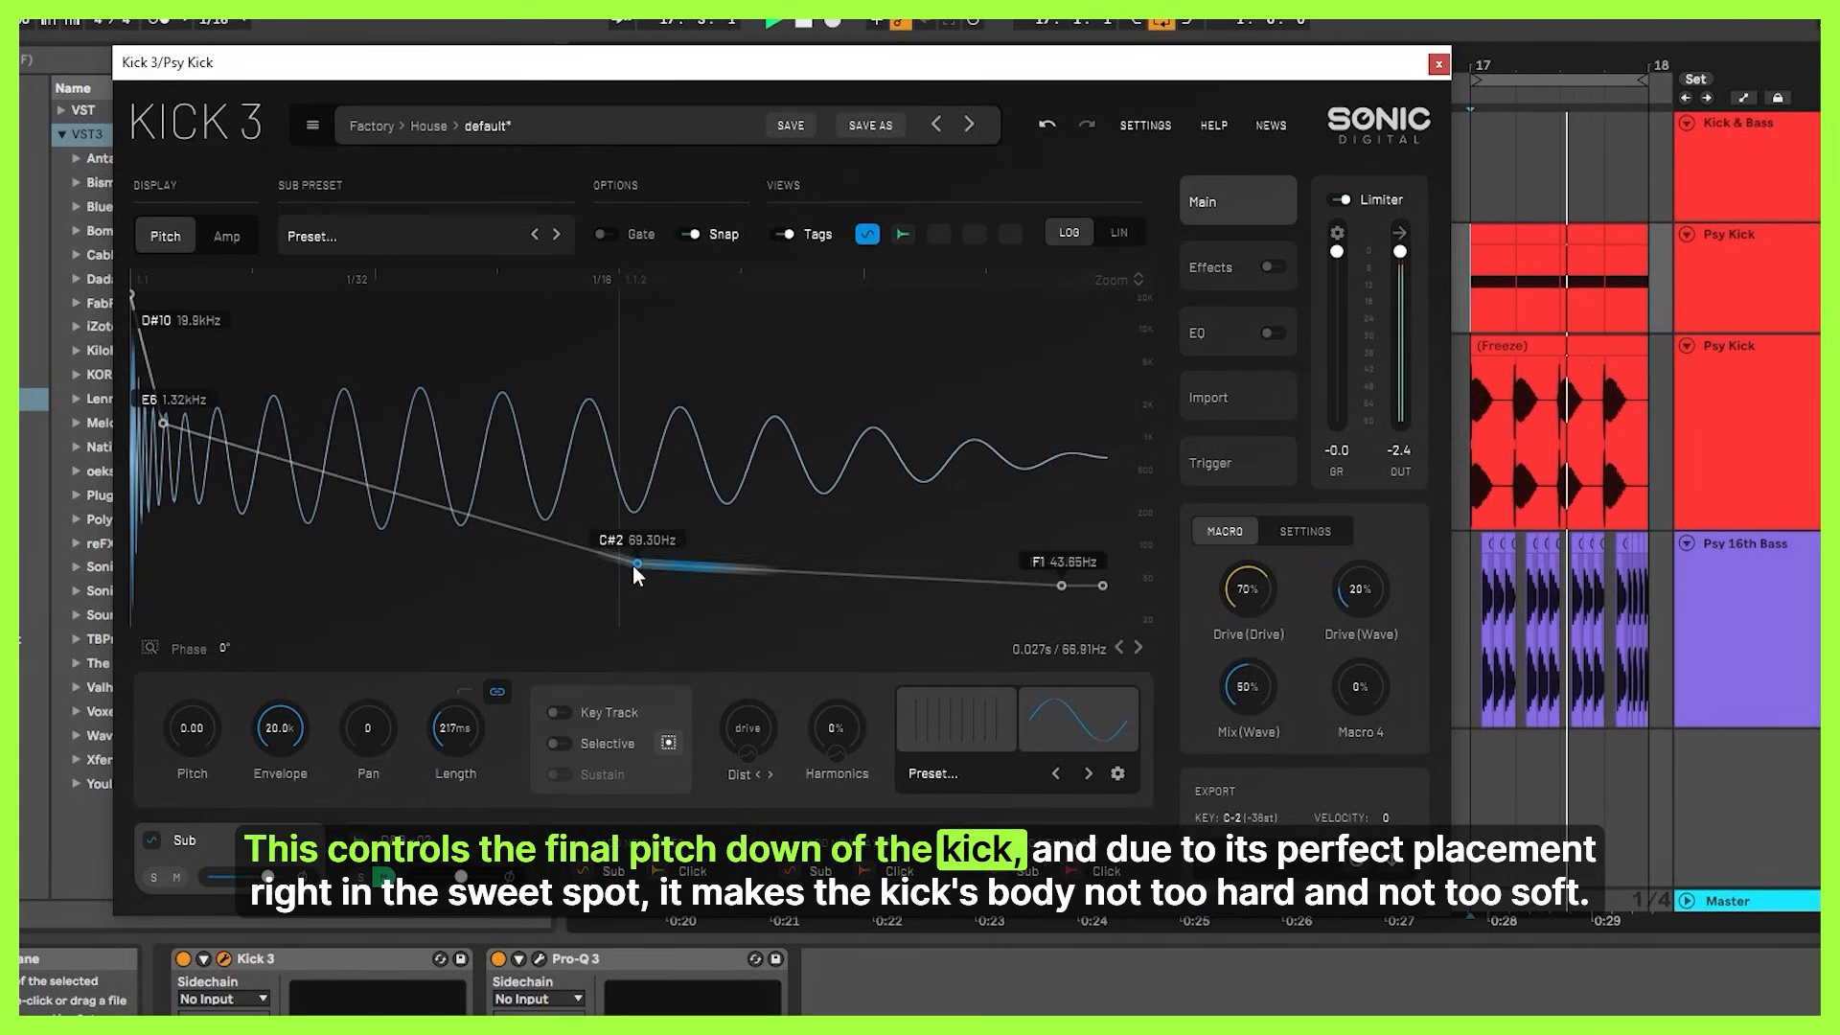
{"action": "left_click", "coordinate": [1048, 123]}
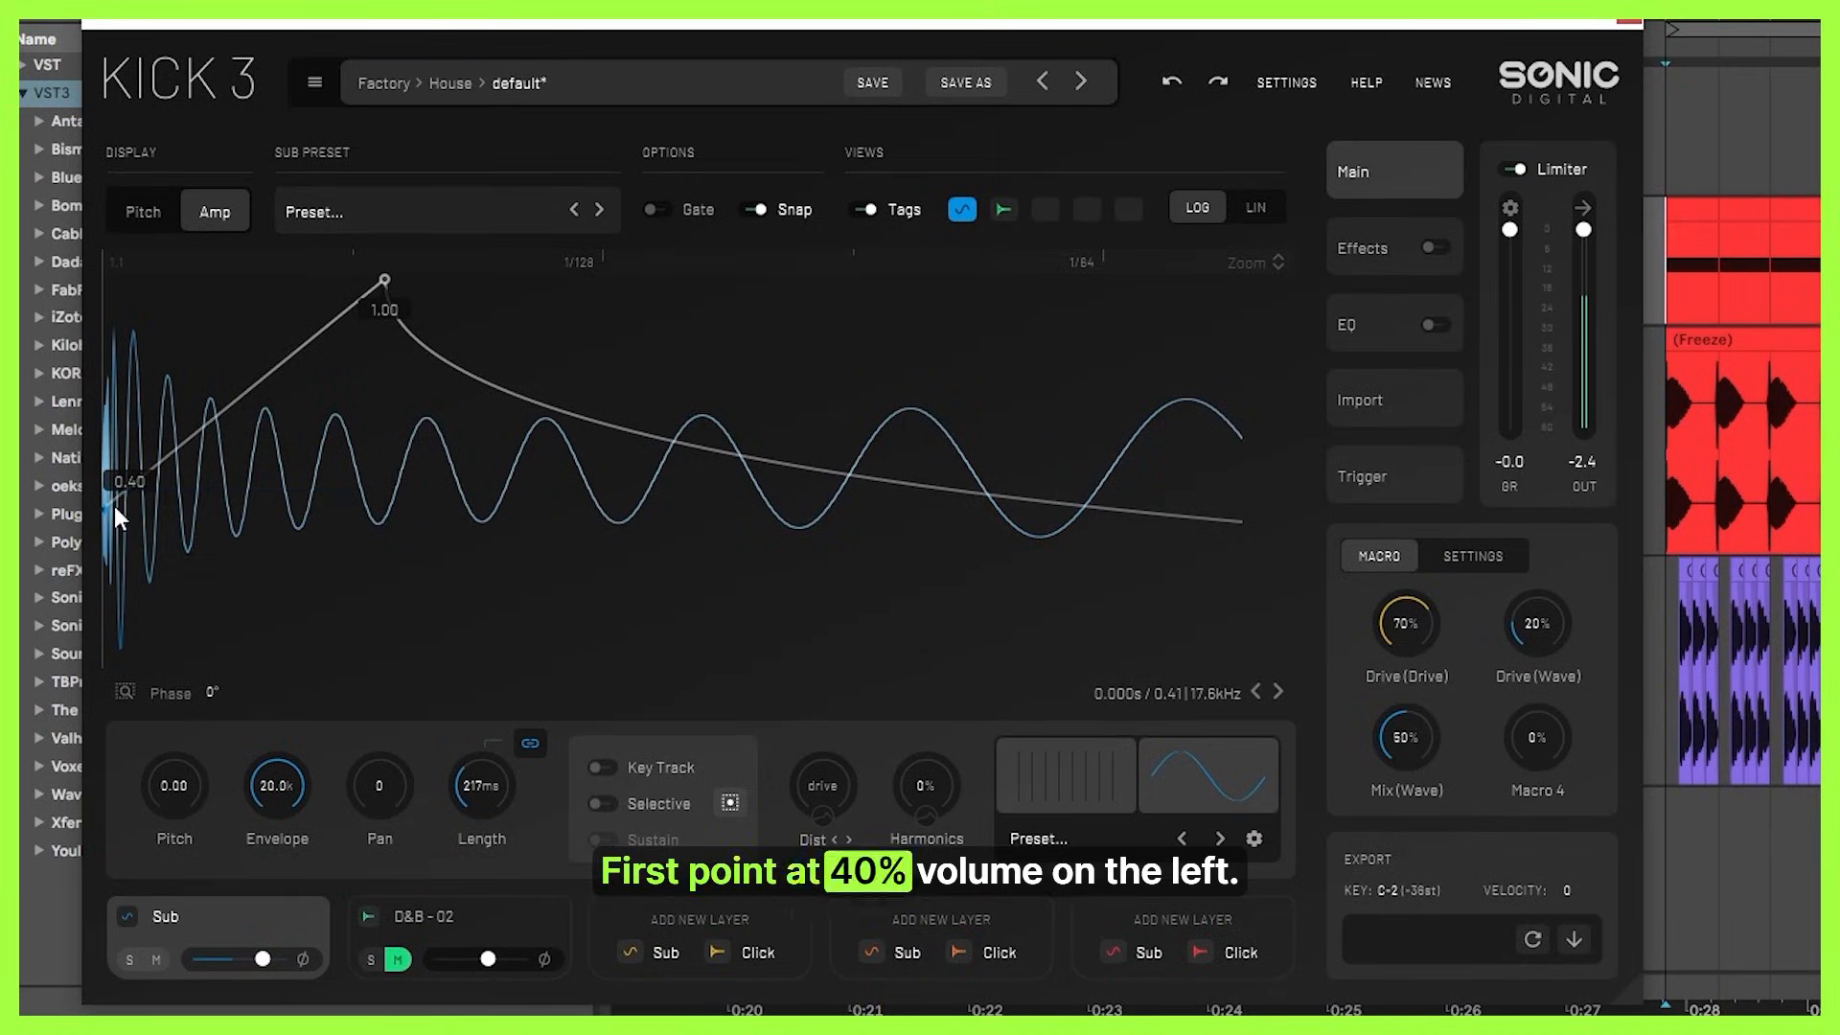
Try the first amp envelope point at 1.00 and the second point at 0.06, undoing both changes.
{"action": "left_click_drag", "start_coordinate": [107, 508], "coordinate": [119, 190]}
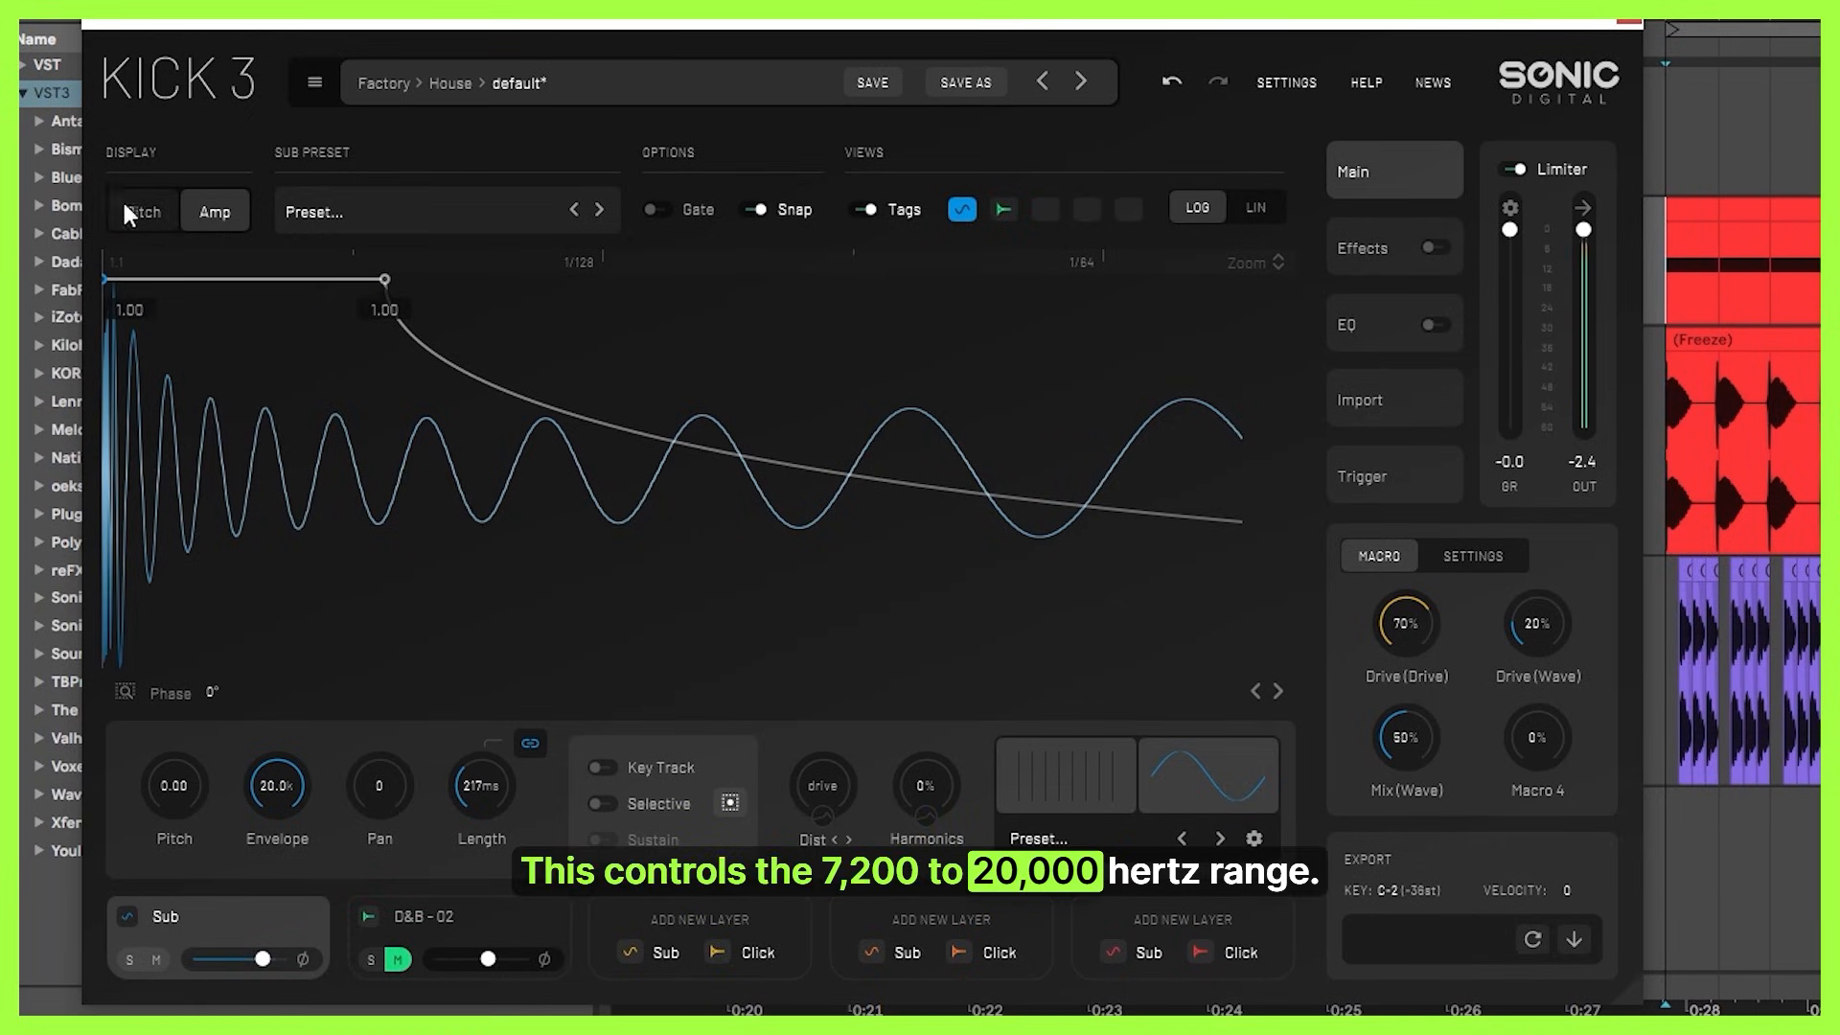
{"action": "left_click", "coordinate": [1170, 85]}
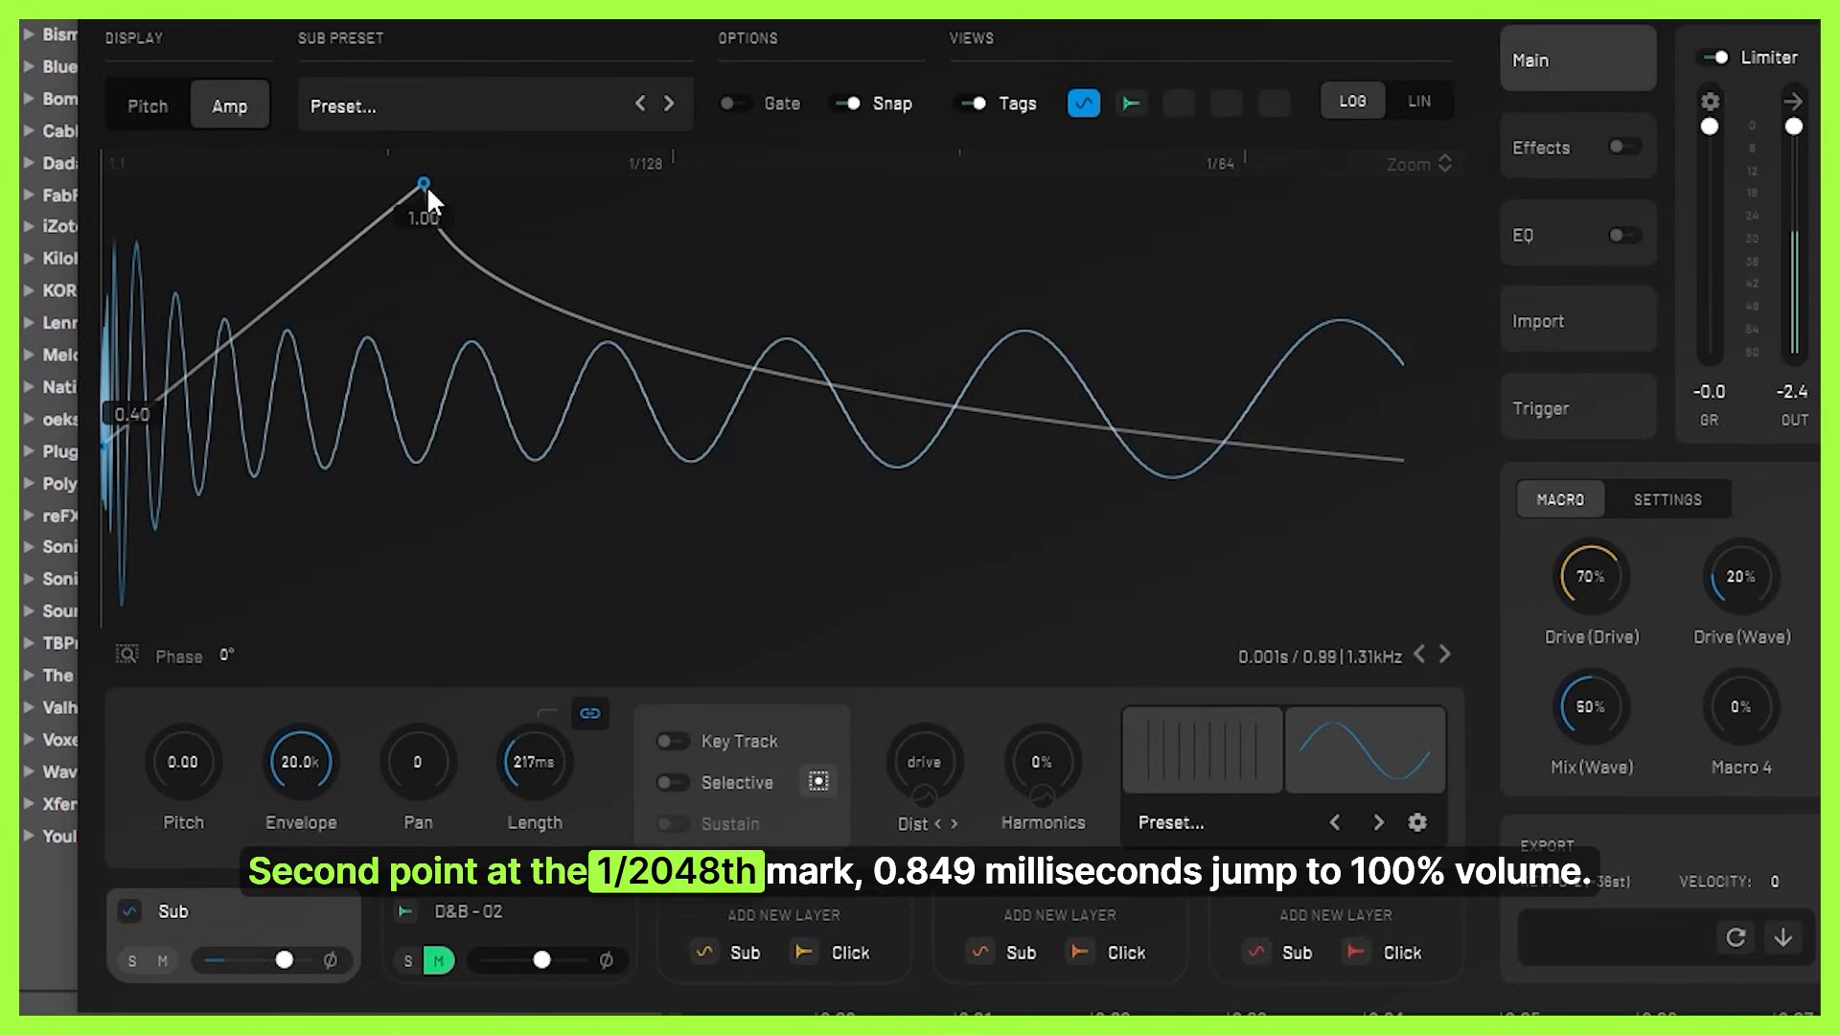
{"action": "left_click_drag", "start_coordinate": [427, 188], "coordinate": [425, 591]}
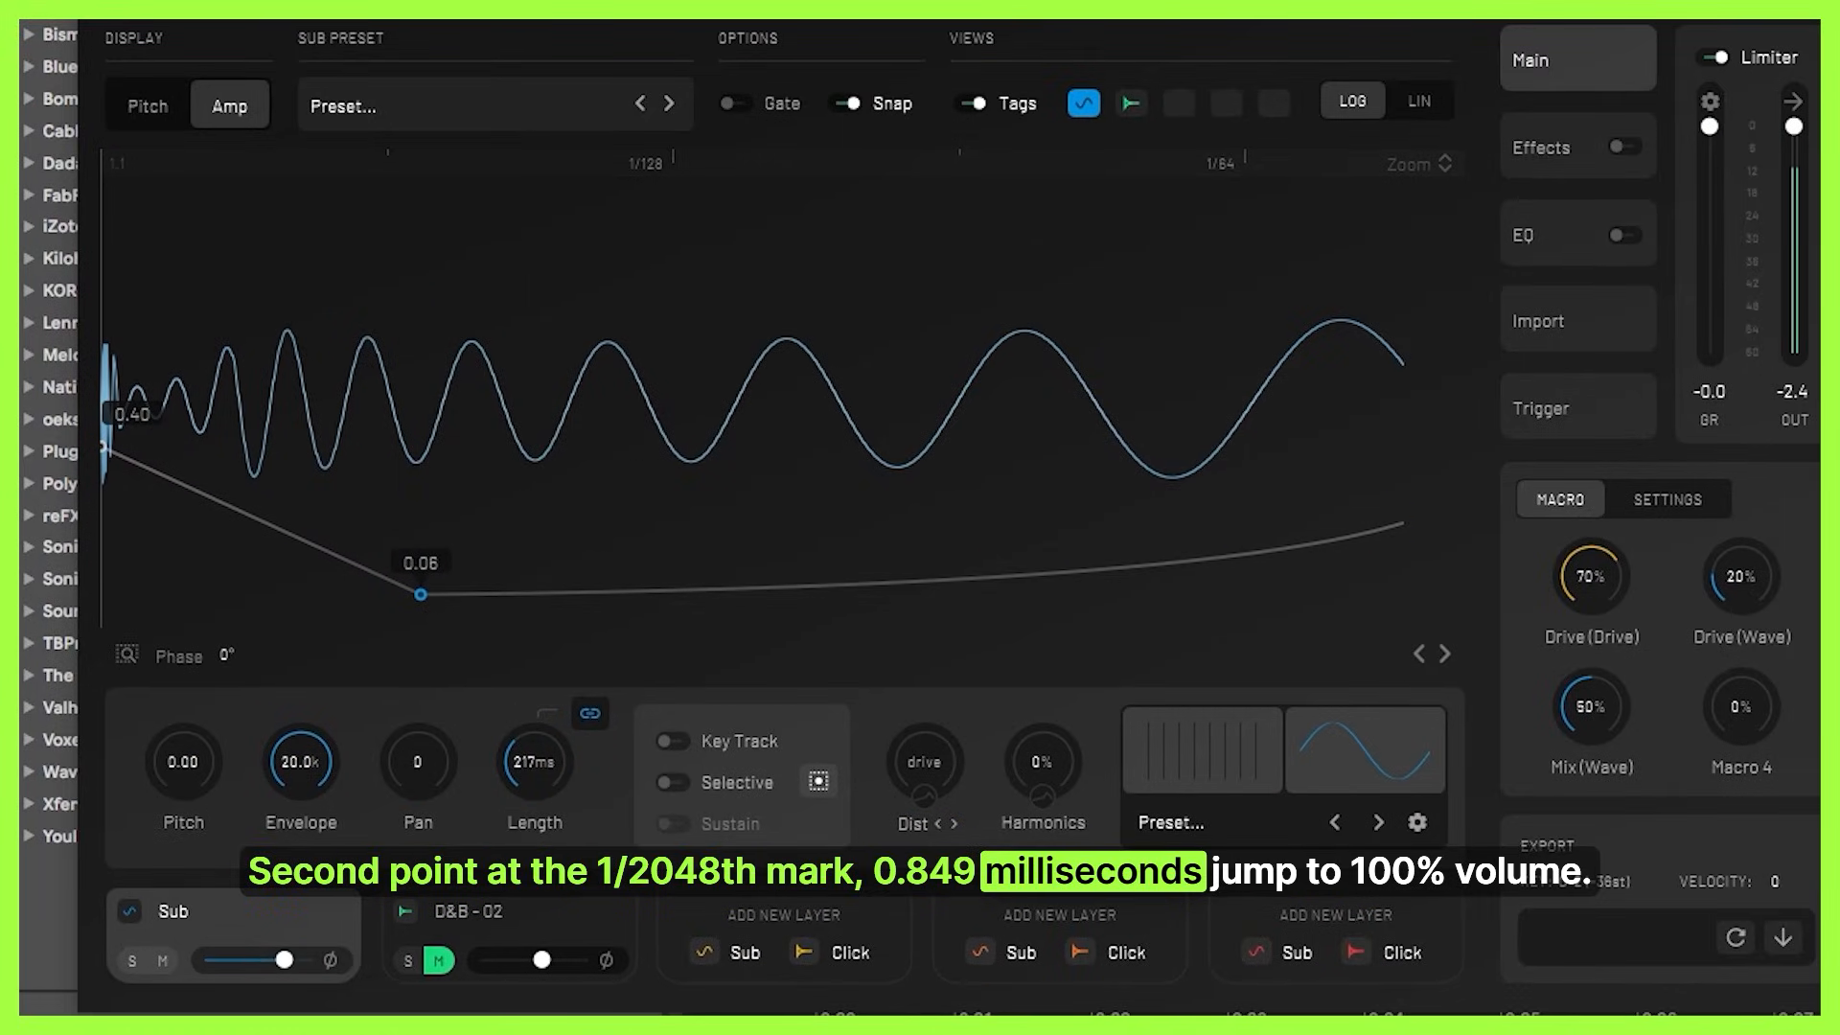
{"action": "left_click_drag", "start_coordinate": [421, 594], "coordinate": [606, 136]}
{"action": "left_click_drag", "start_coordinate": [423, 182], "coordinate": [403, 112]}
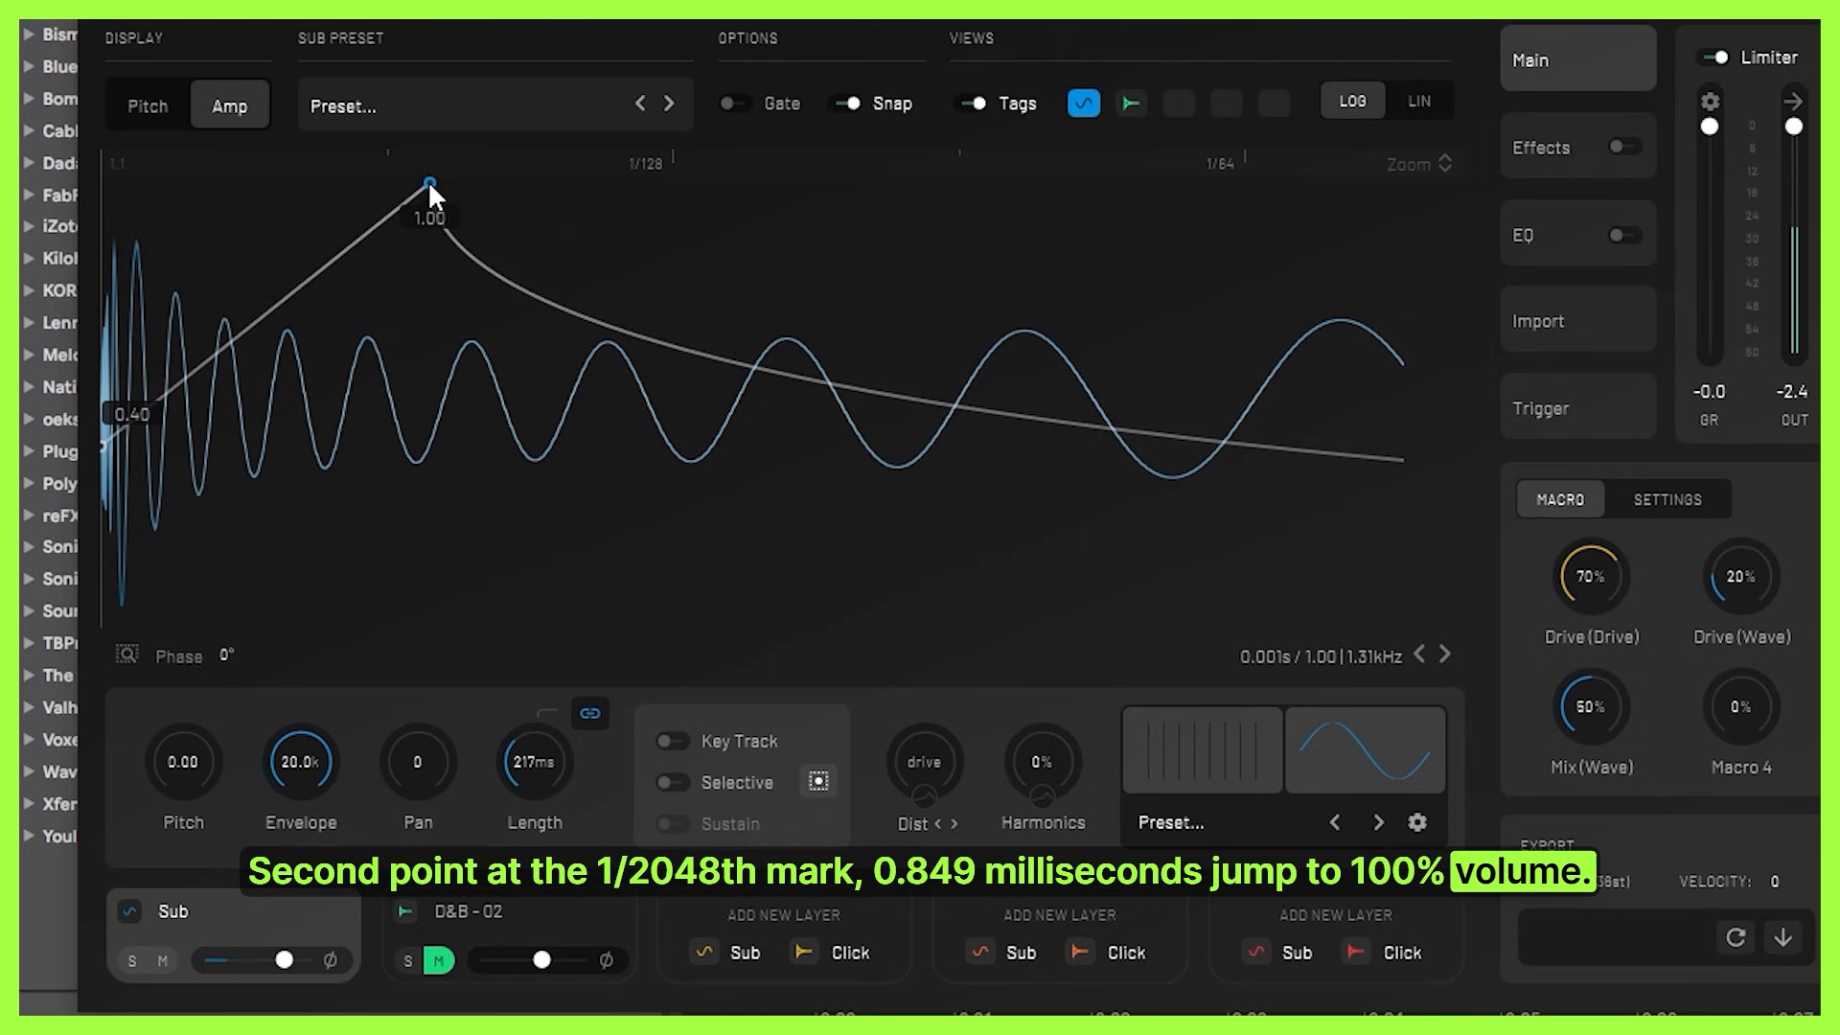
{"action": "left_click_drag", "start_coordinate": [337, 244], "coordinate": [841, 270]}
{"action": "left_click", "coordinate": [1024, 131]}
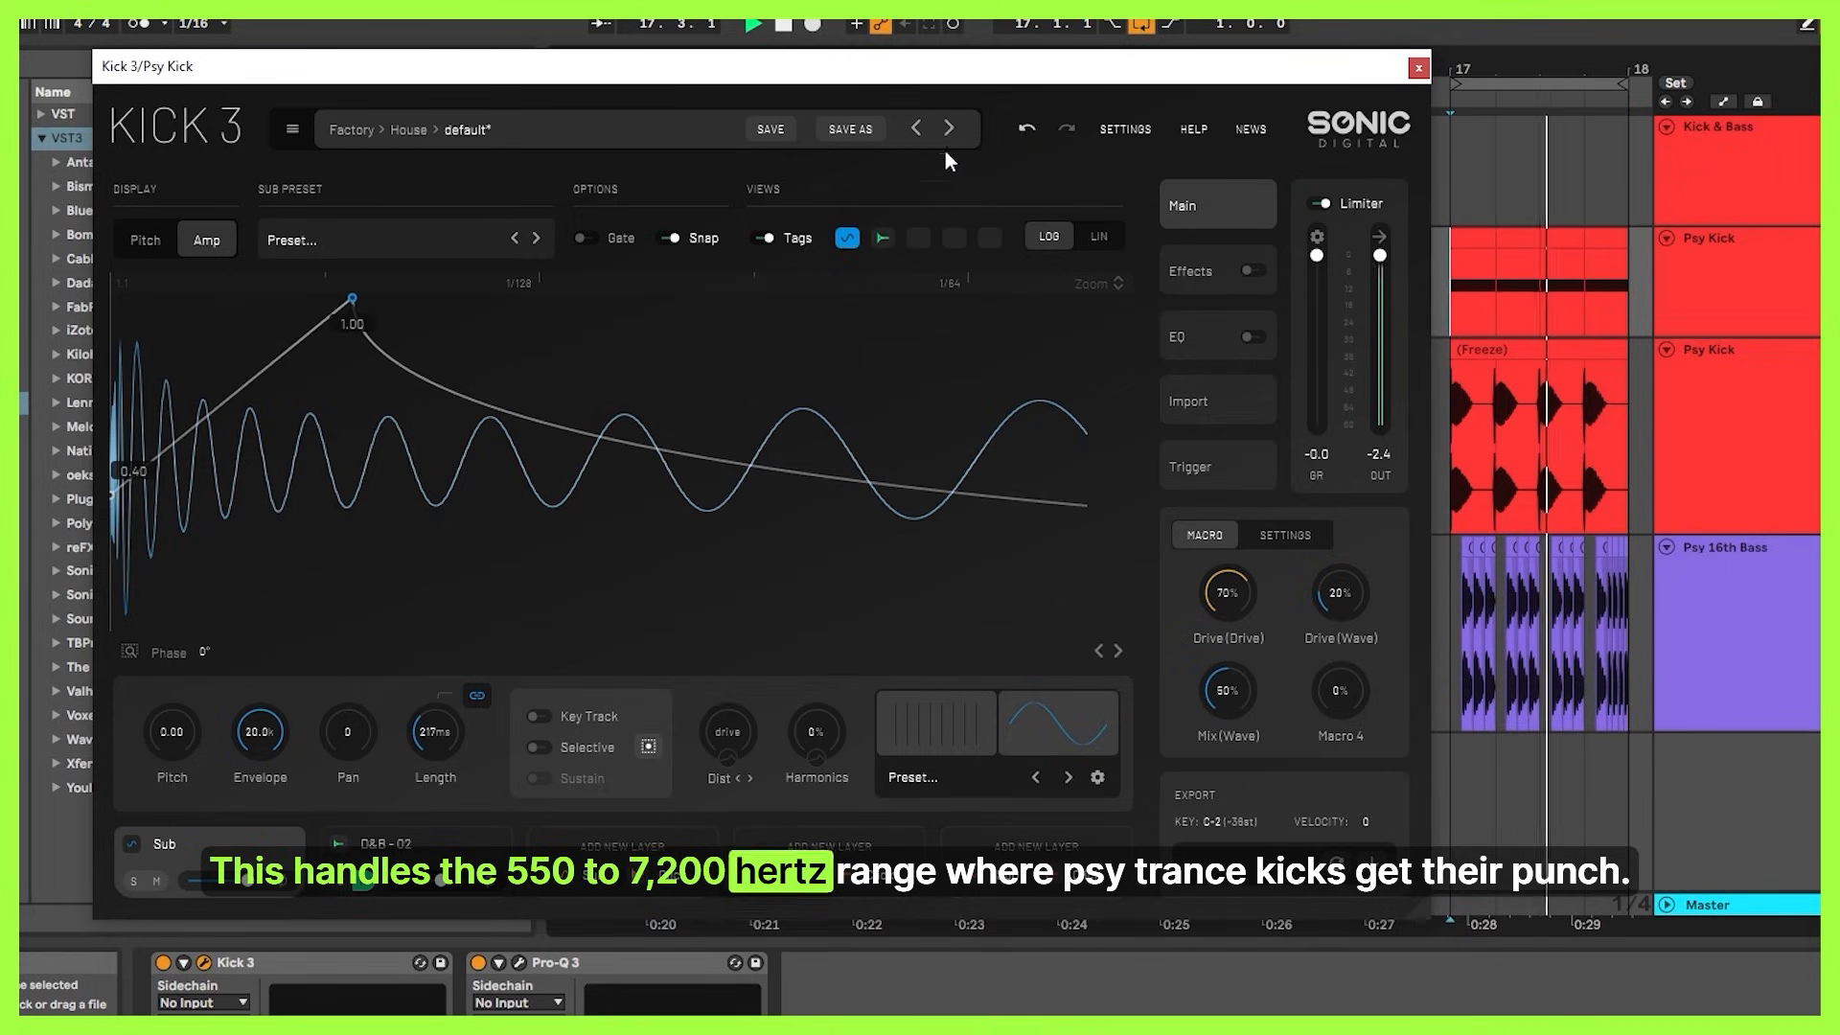
Try raising the third amp envelope point above its 0.35 level, and undo the change.
{"action": "scroll", "coordinate": [338, 418], "scroll_direction": "down", "scroll_amount": 4}
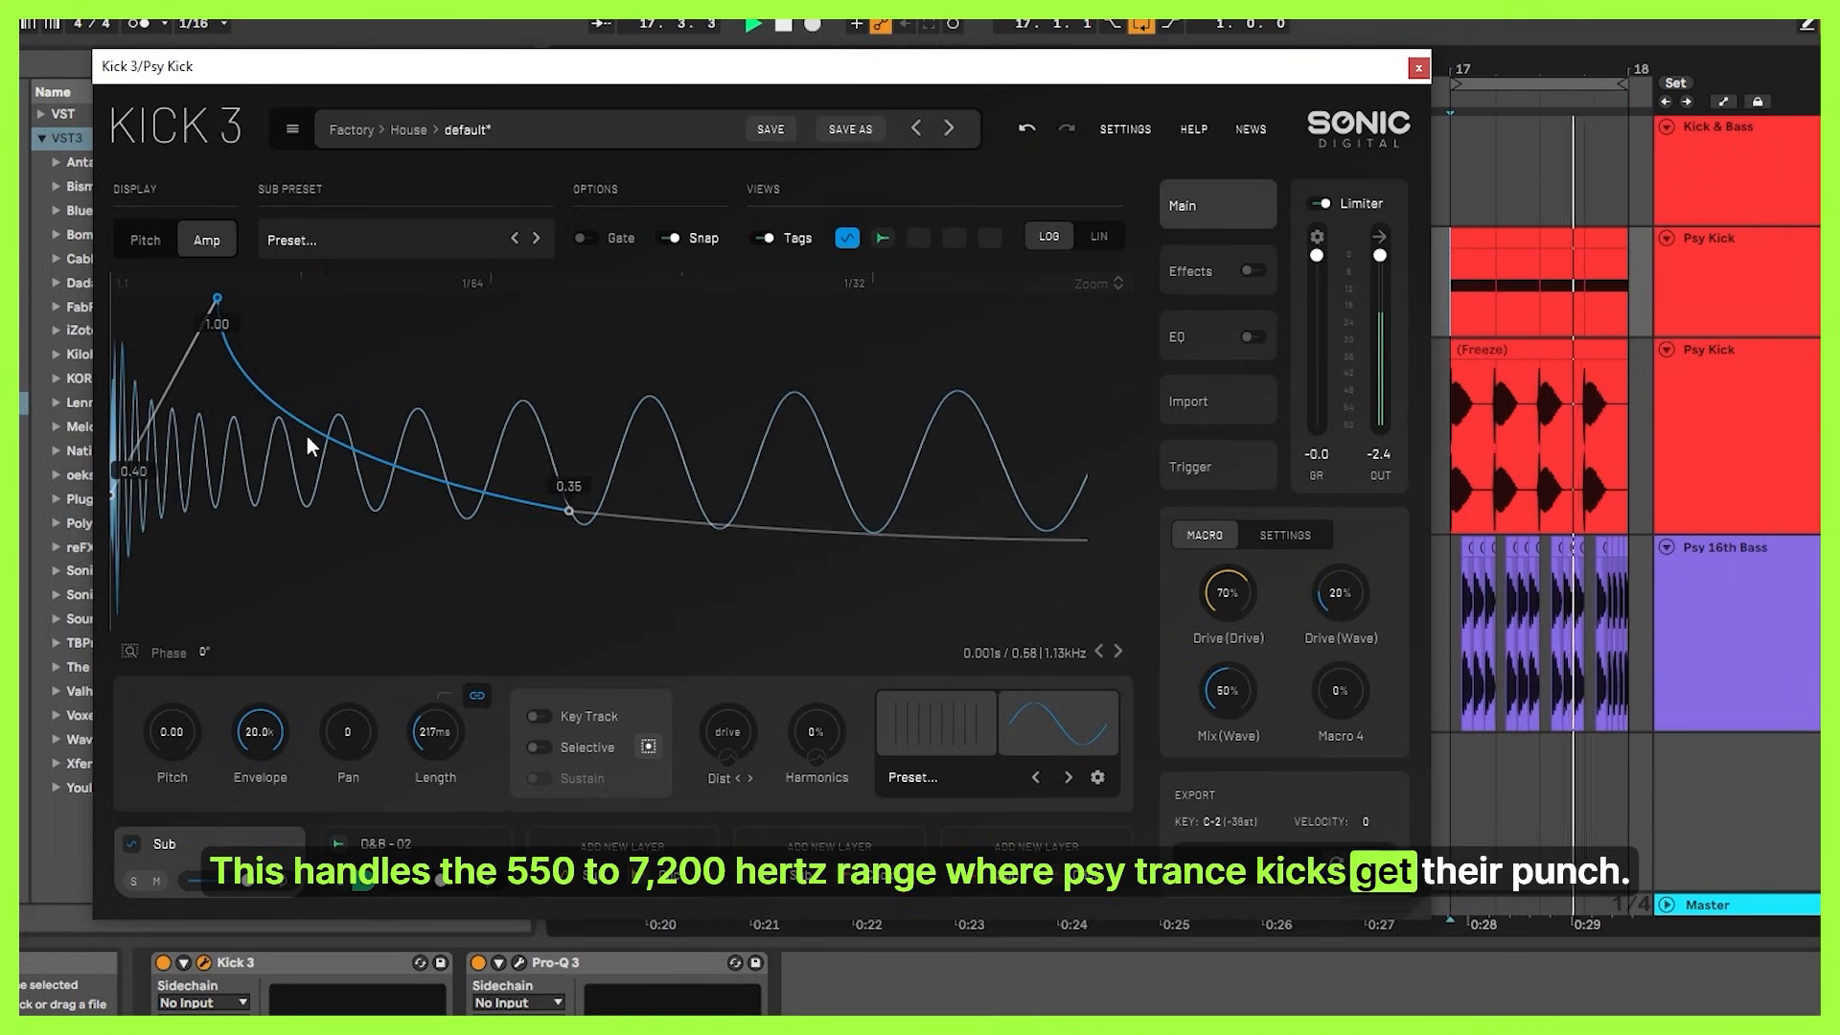
{"action": "scroll", "coordinate": [616, 520], "scroll_direction": "up", "scroll_amount": 3}
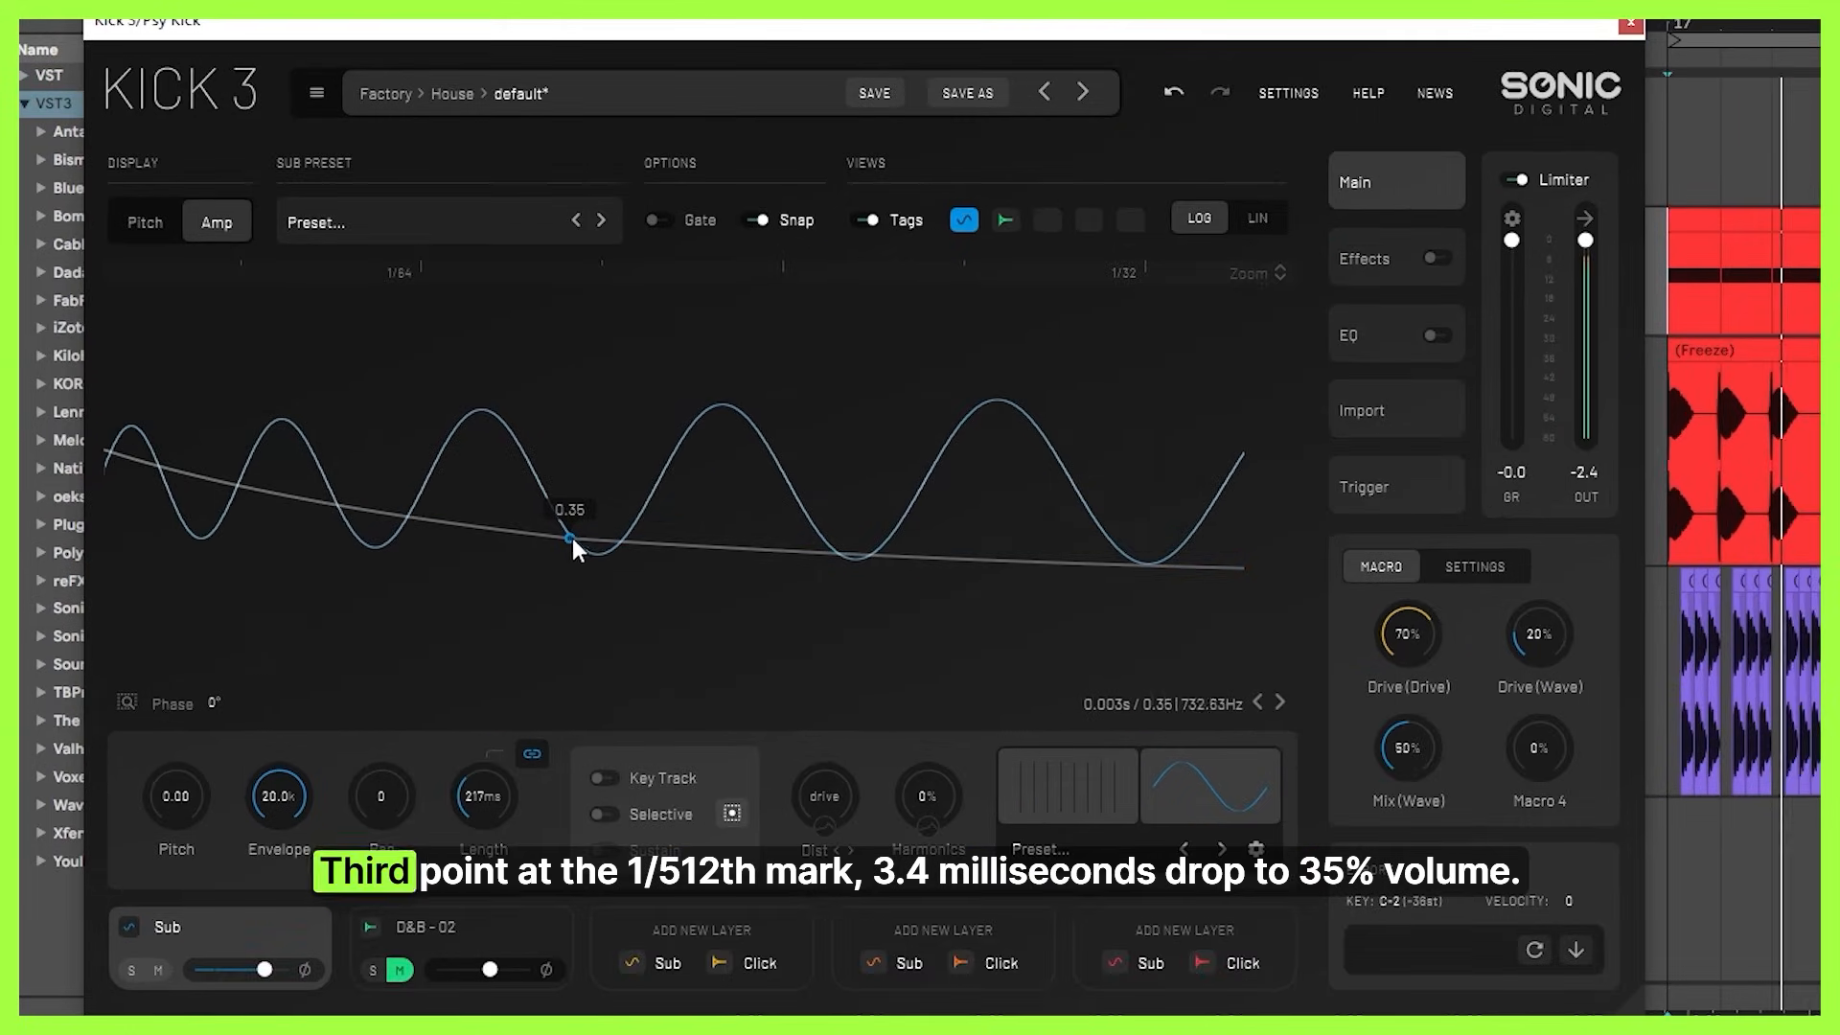
{"action": "scroll", "coordinate": [573, 532], "scroll_direction": "down", "scroll_amount": 3}
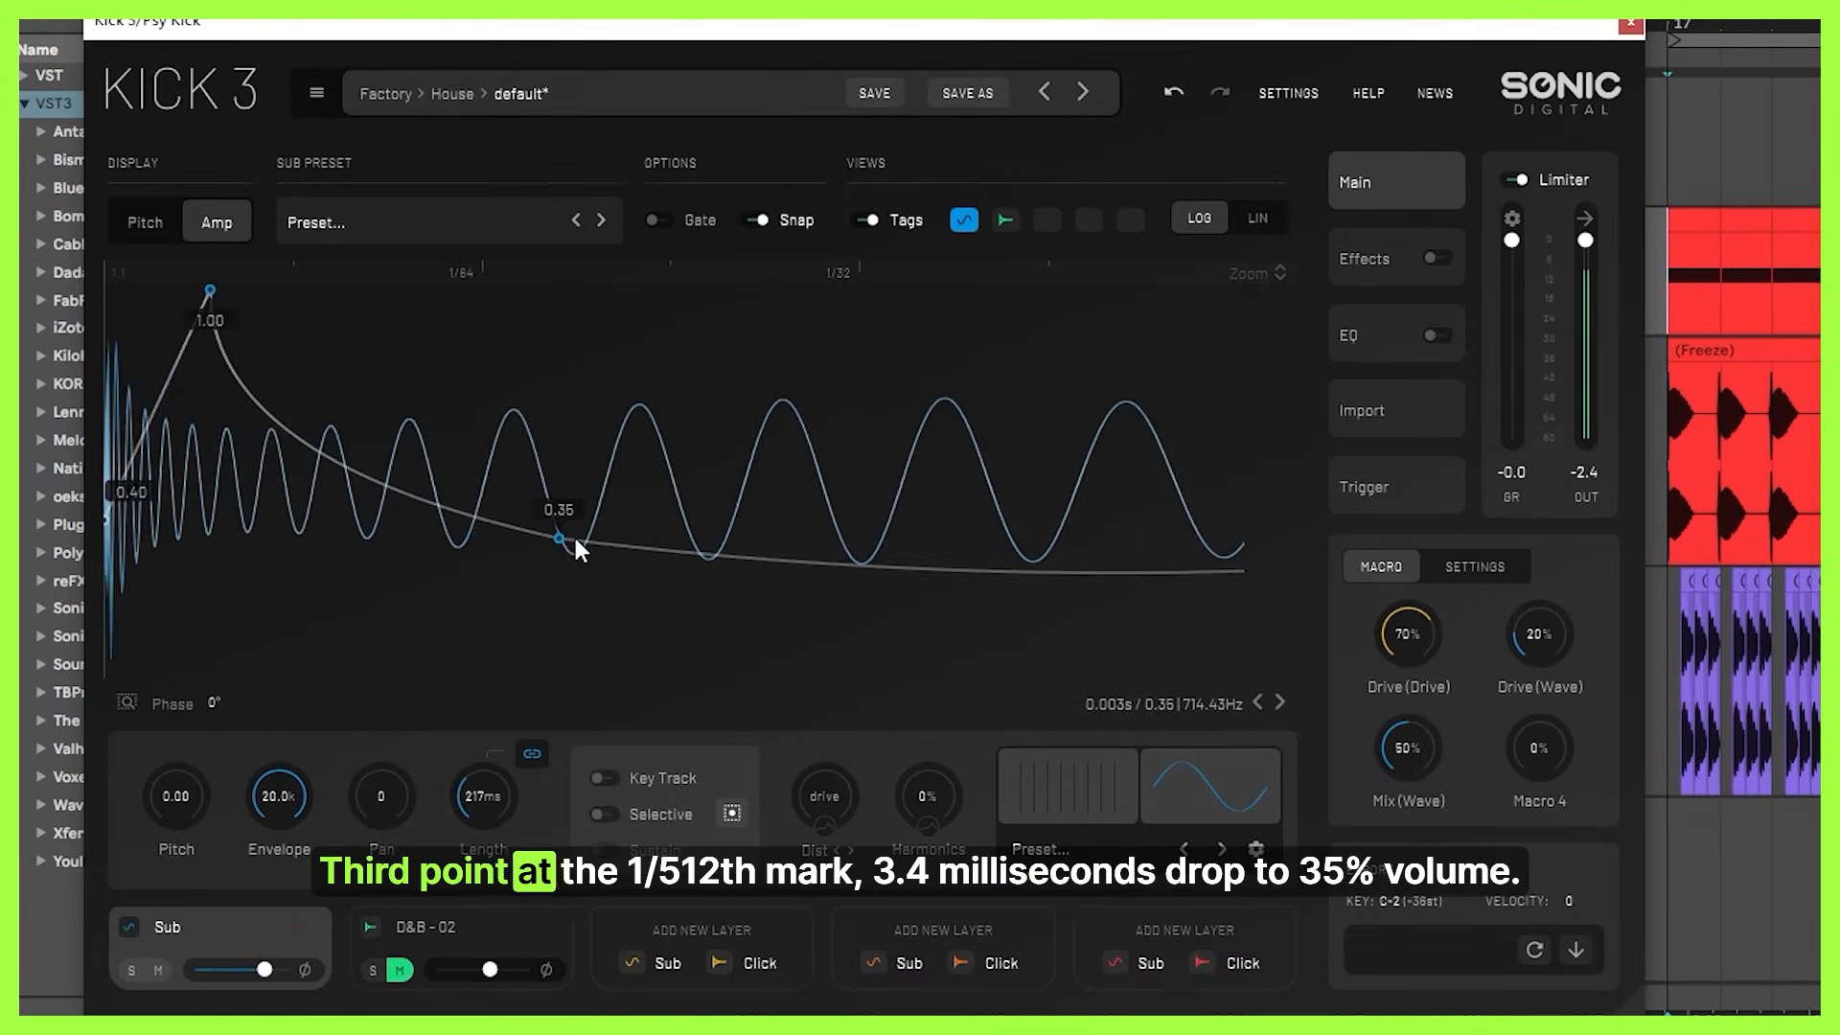
{"action": "left_click_drag", "start_coordinate": [433, 539], "coordinate": [439, 359]}
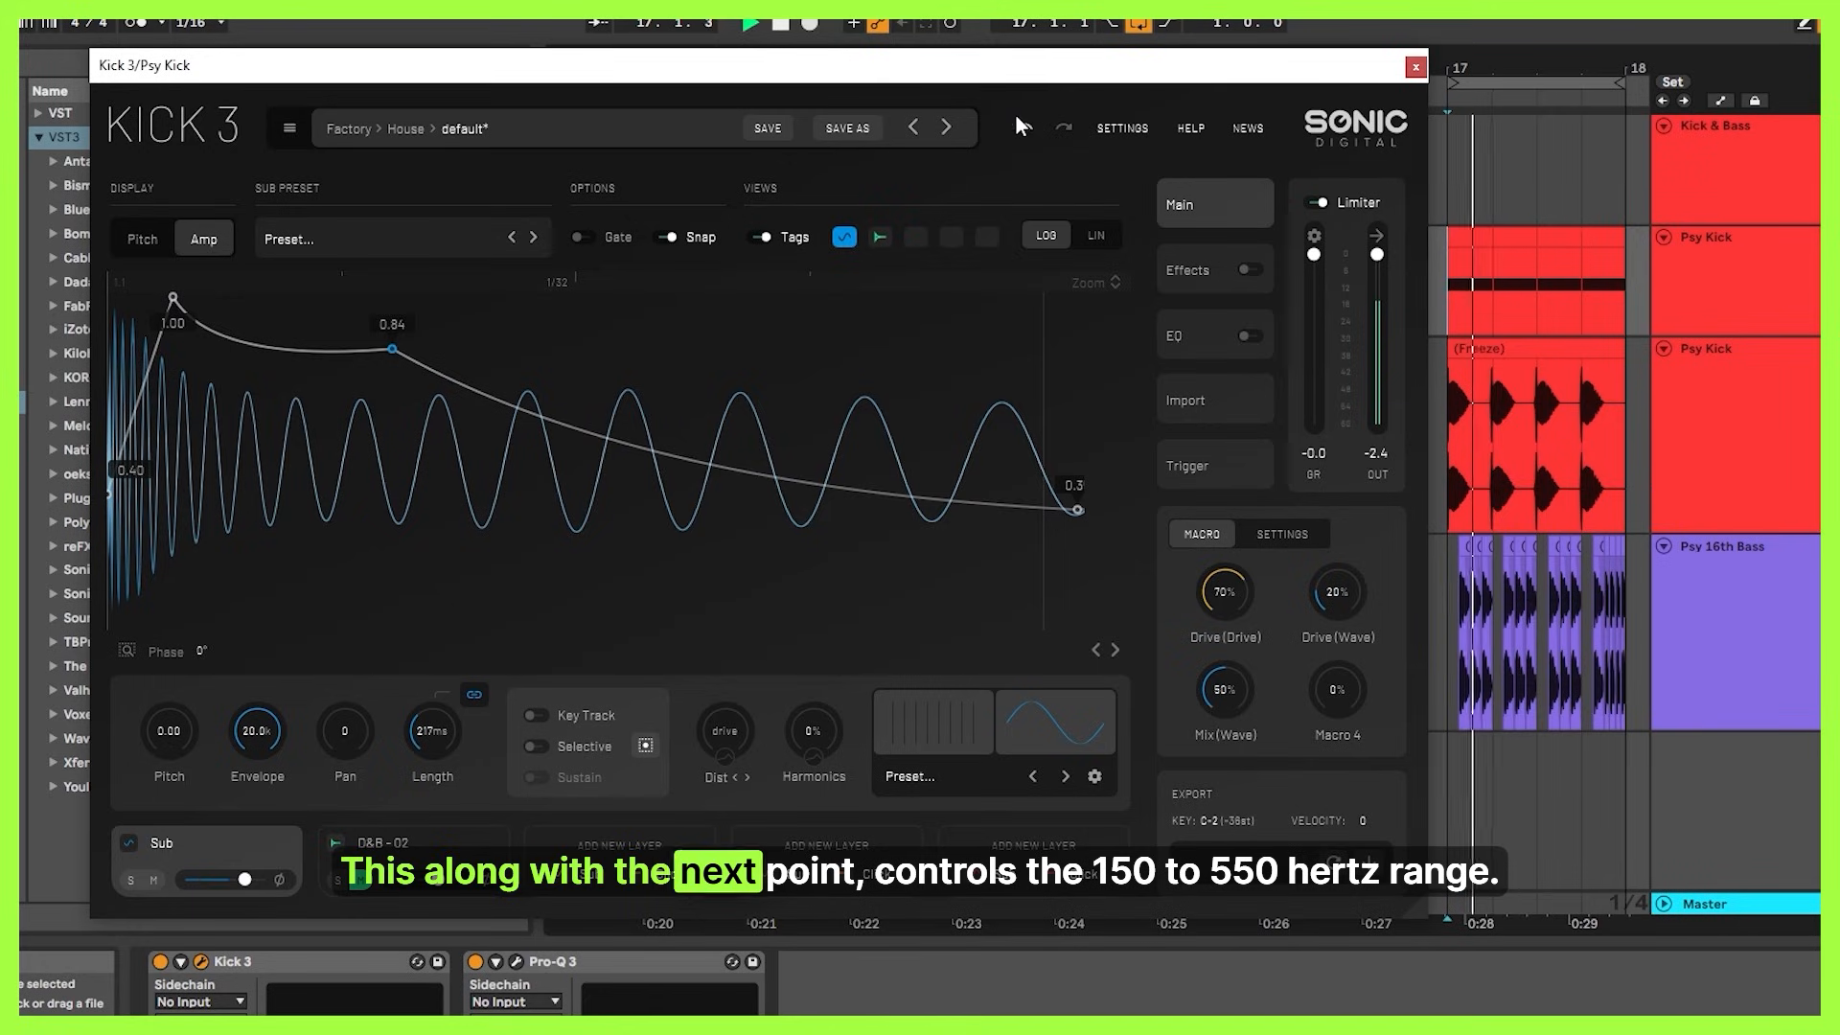
{"action": "left_click", "coordinate": [1020, 127]}
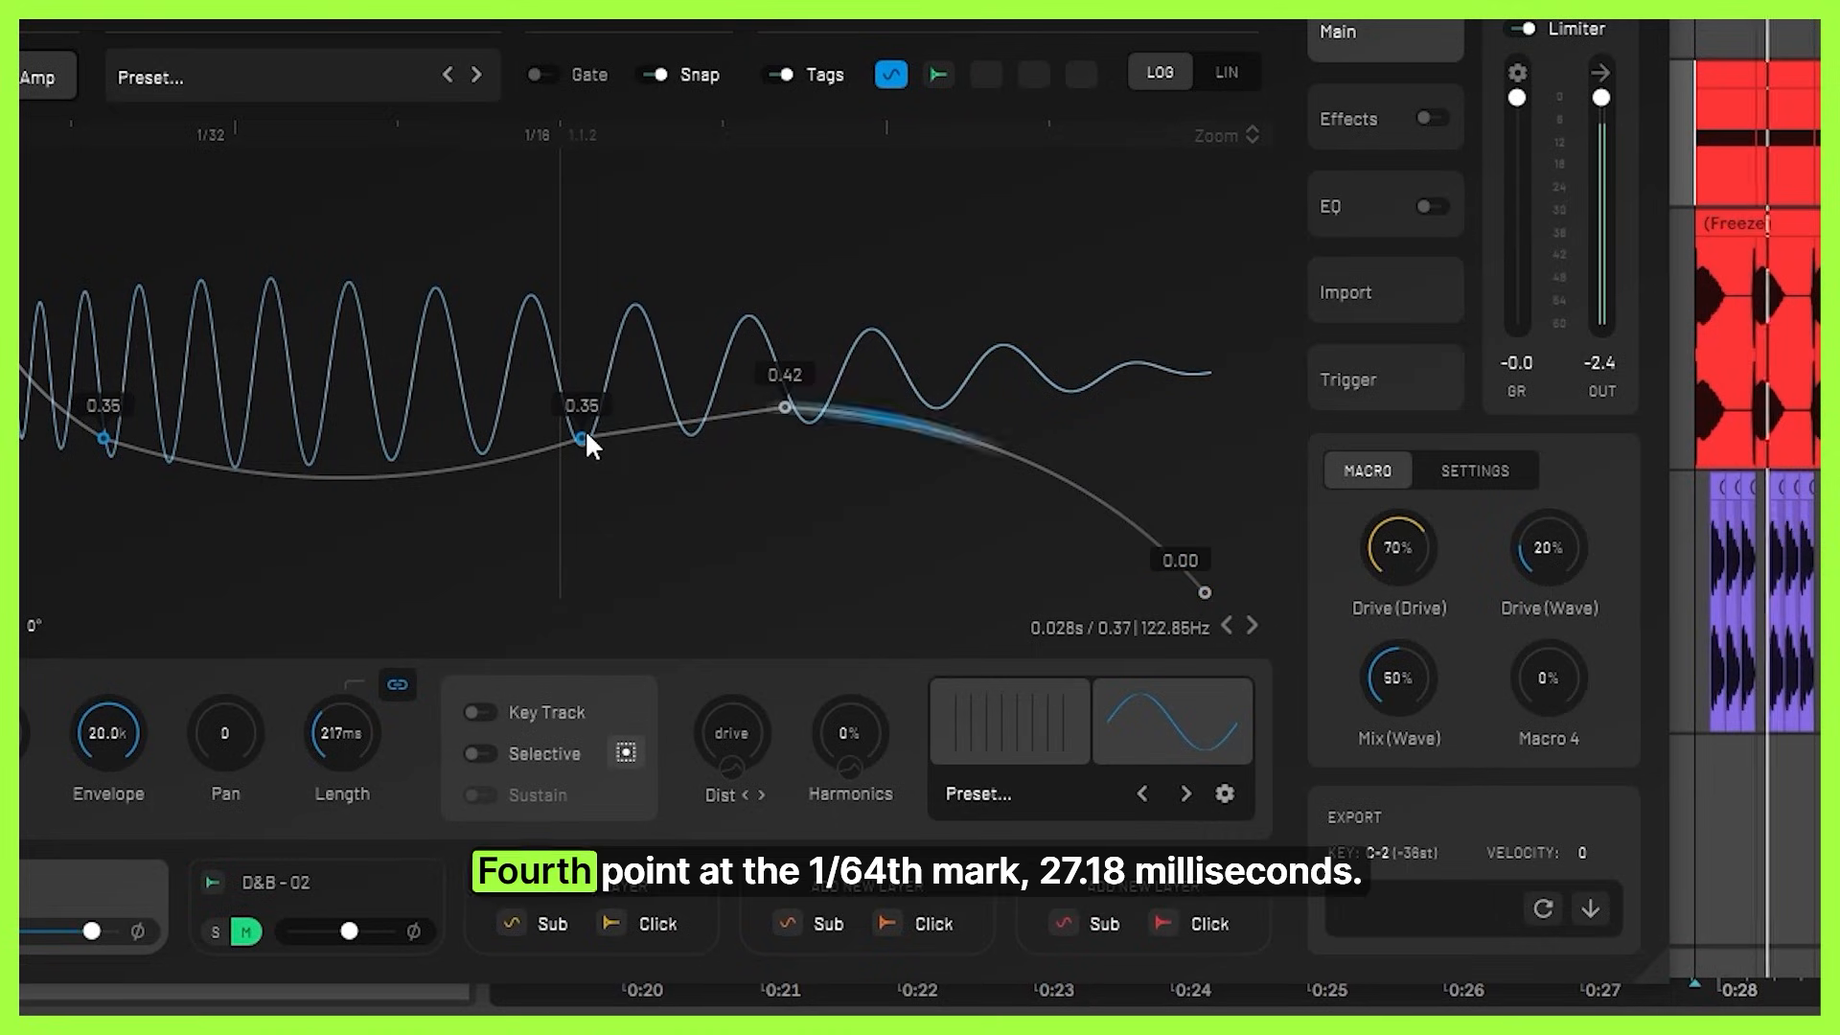
Try lowering the fourth amp envelope point to 0.09 and the fifth to 0.10, and undo the changes.
{"action": "left_click_drag", "start_coordinate": [586, 437], "coordinate": [584, 548]}
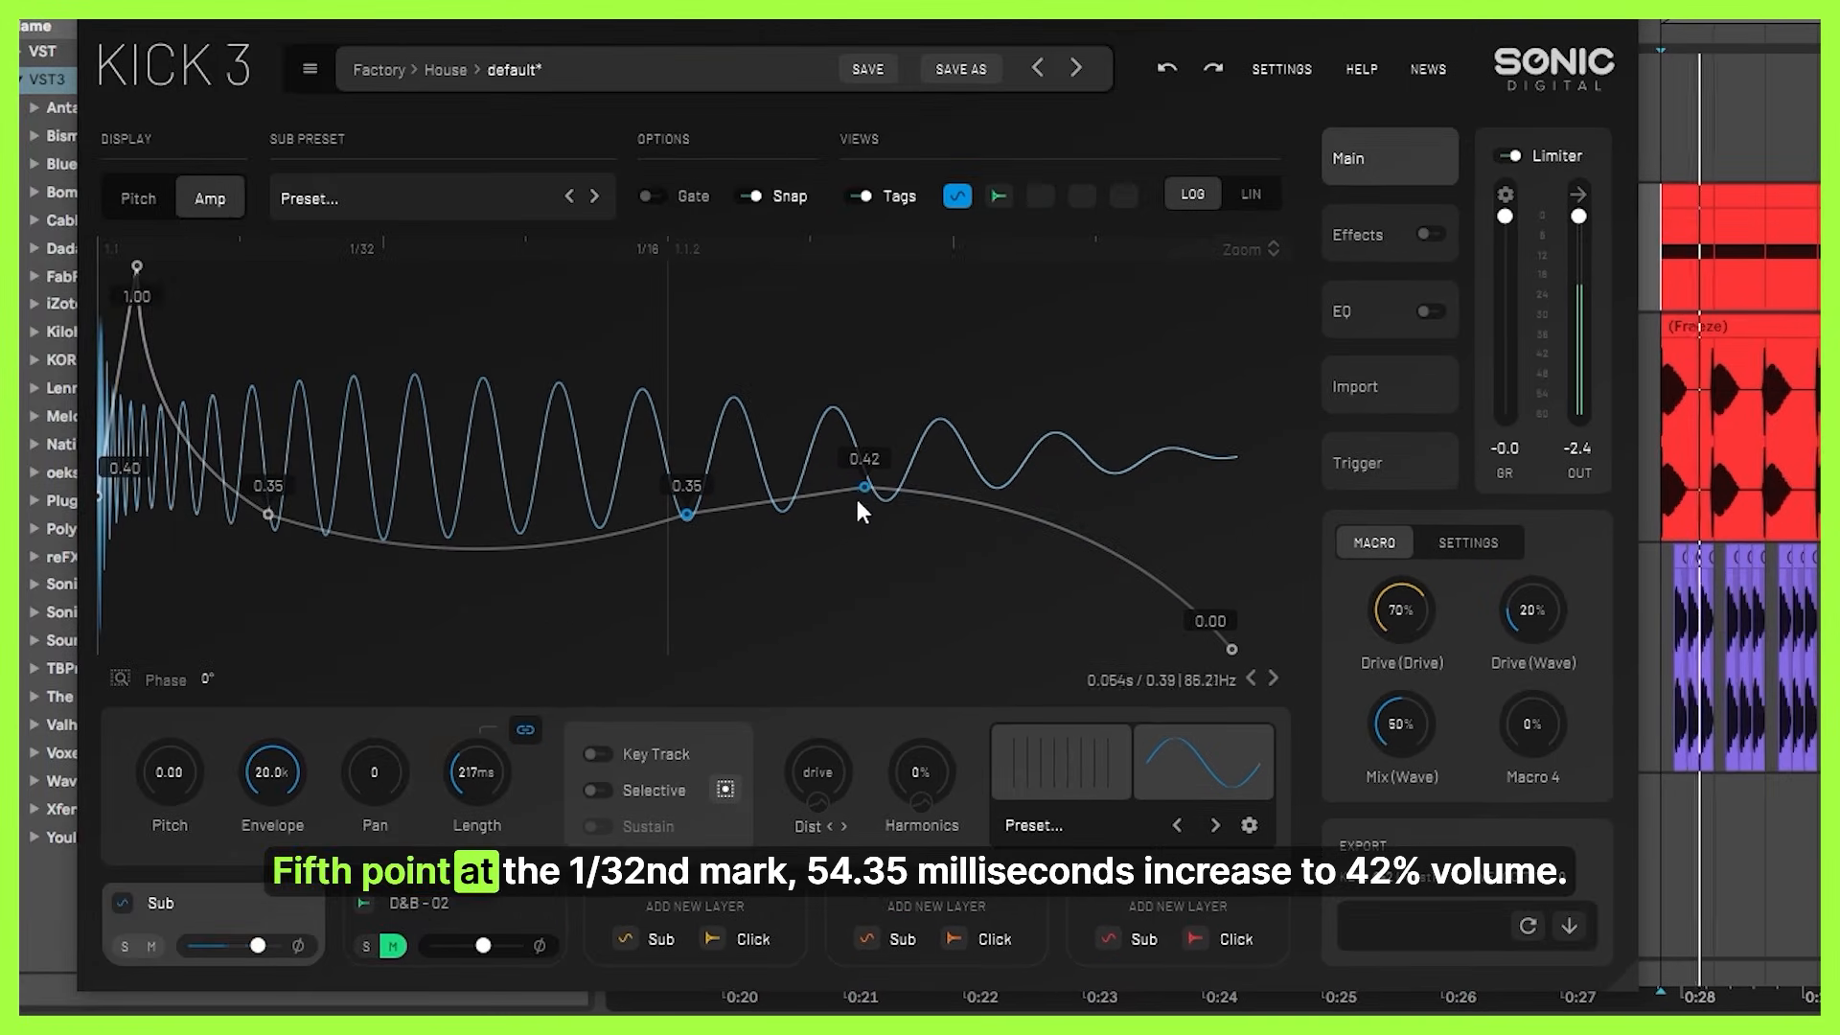
{"action": "left_click_drag", "start_coordinate": [862, 488], "coordinate": [841, 613]}
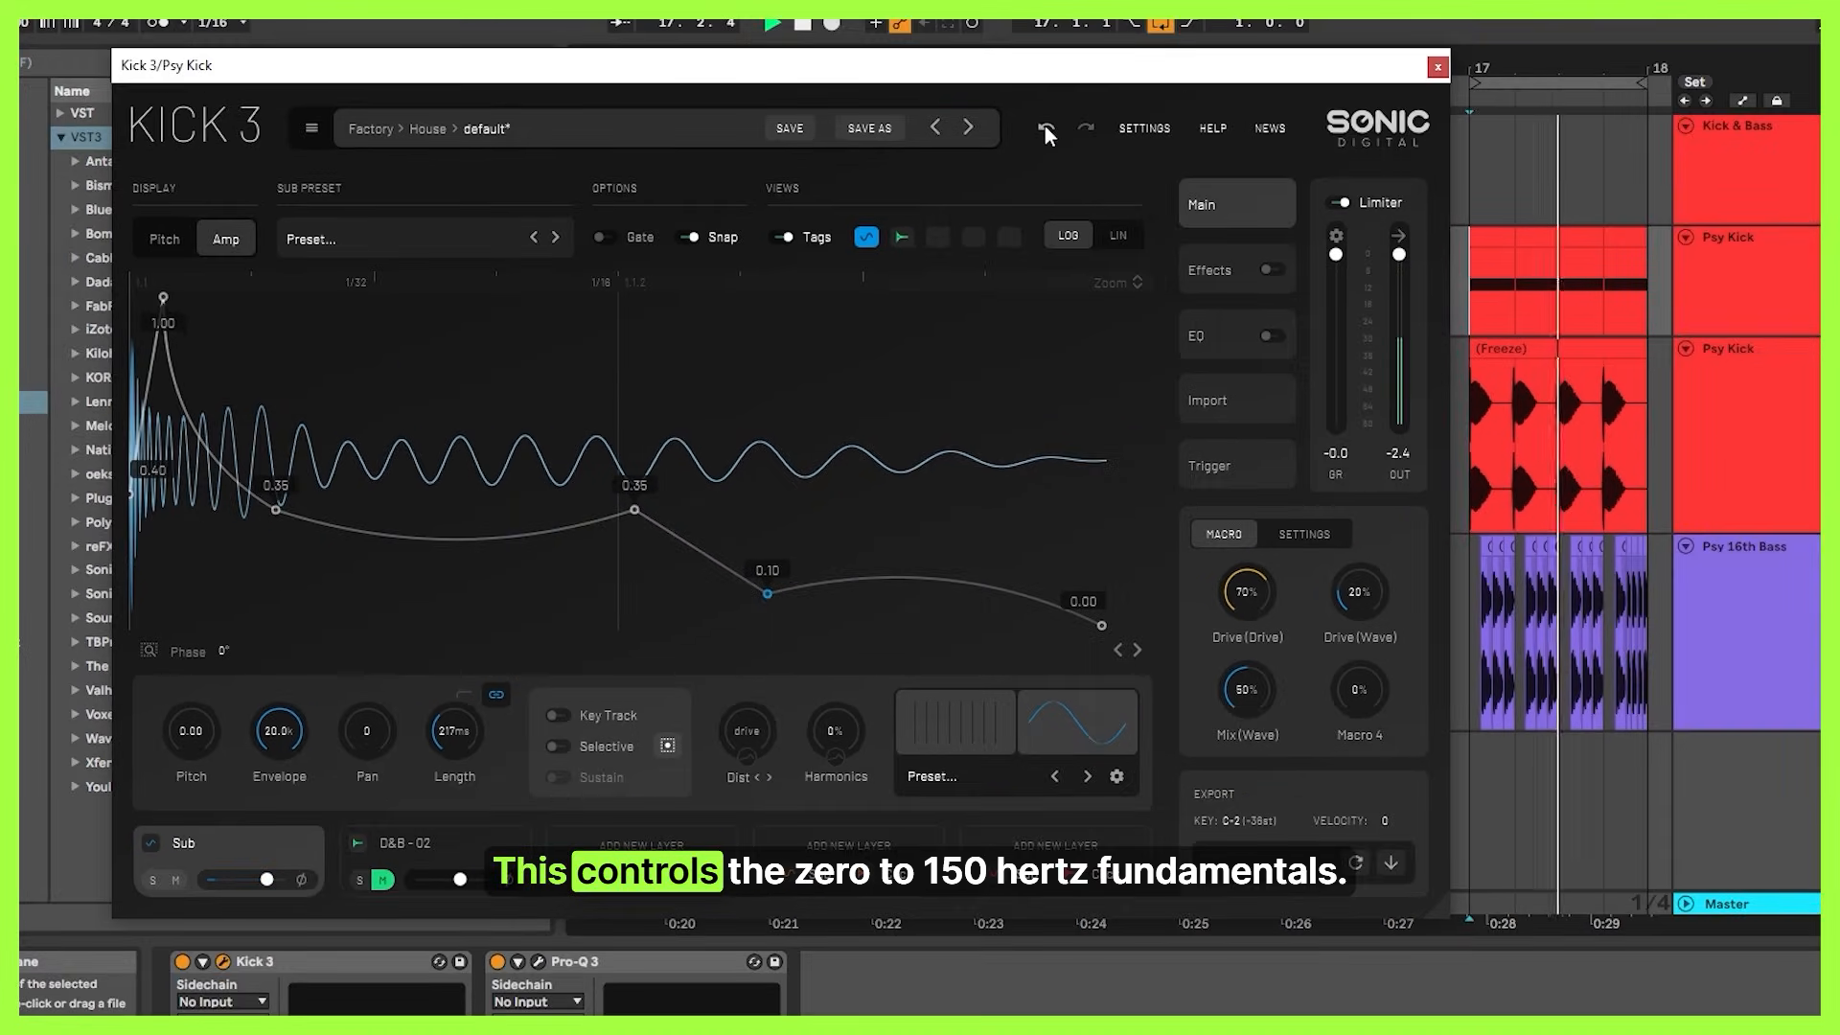
{"action": "left_click", "coordinate": [1166, 67]}
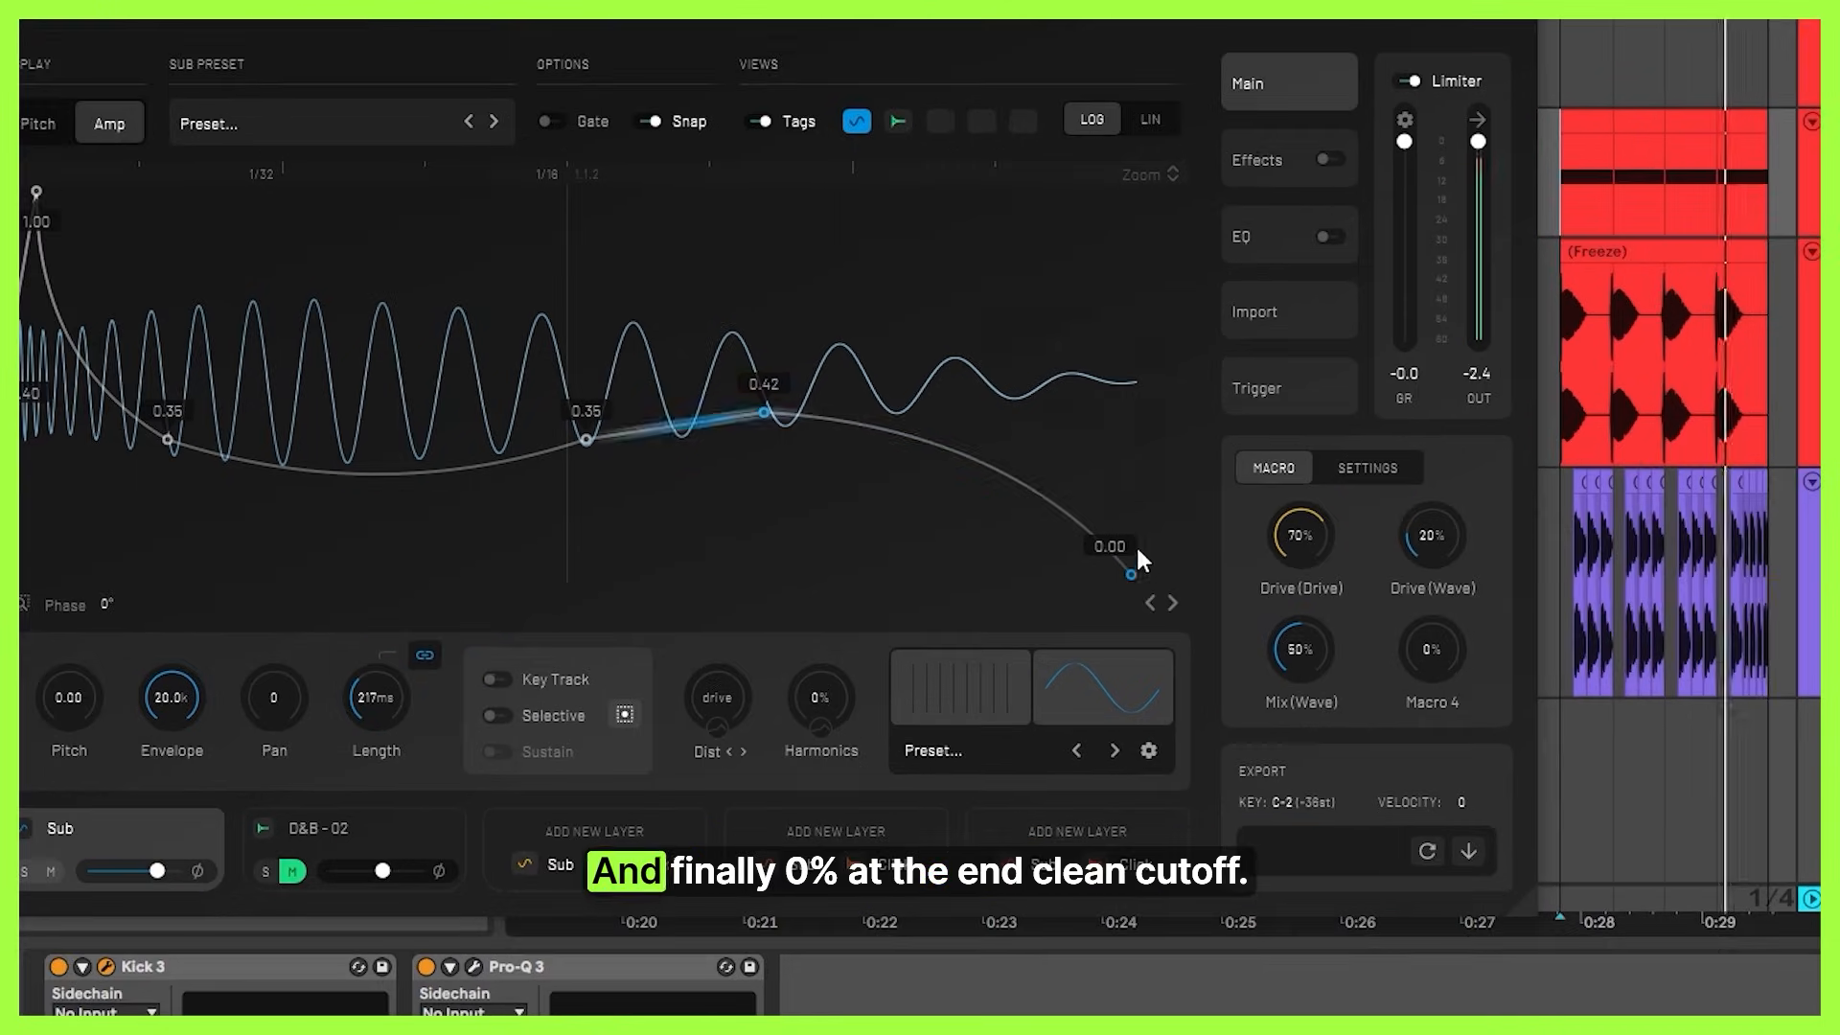
Move the amp envelope's end point and bend the curve segment between the third and fourth points upward.
{"action": "left_click_drag", "start_coordinate": [1101, 624], "coordinate": [1142, 599]}
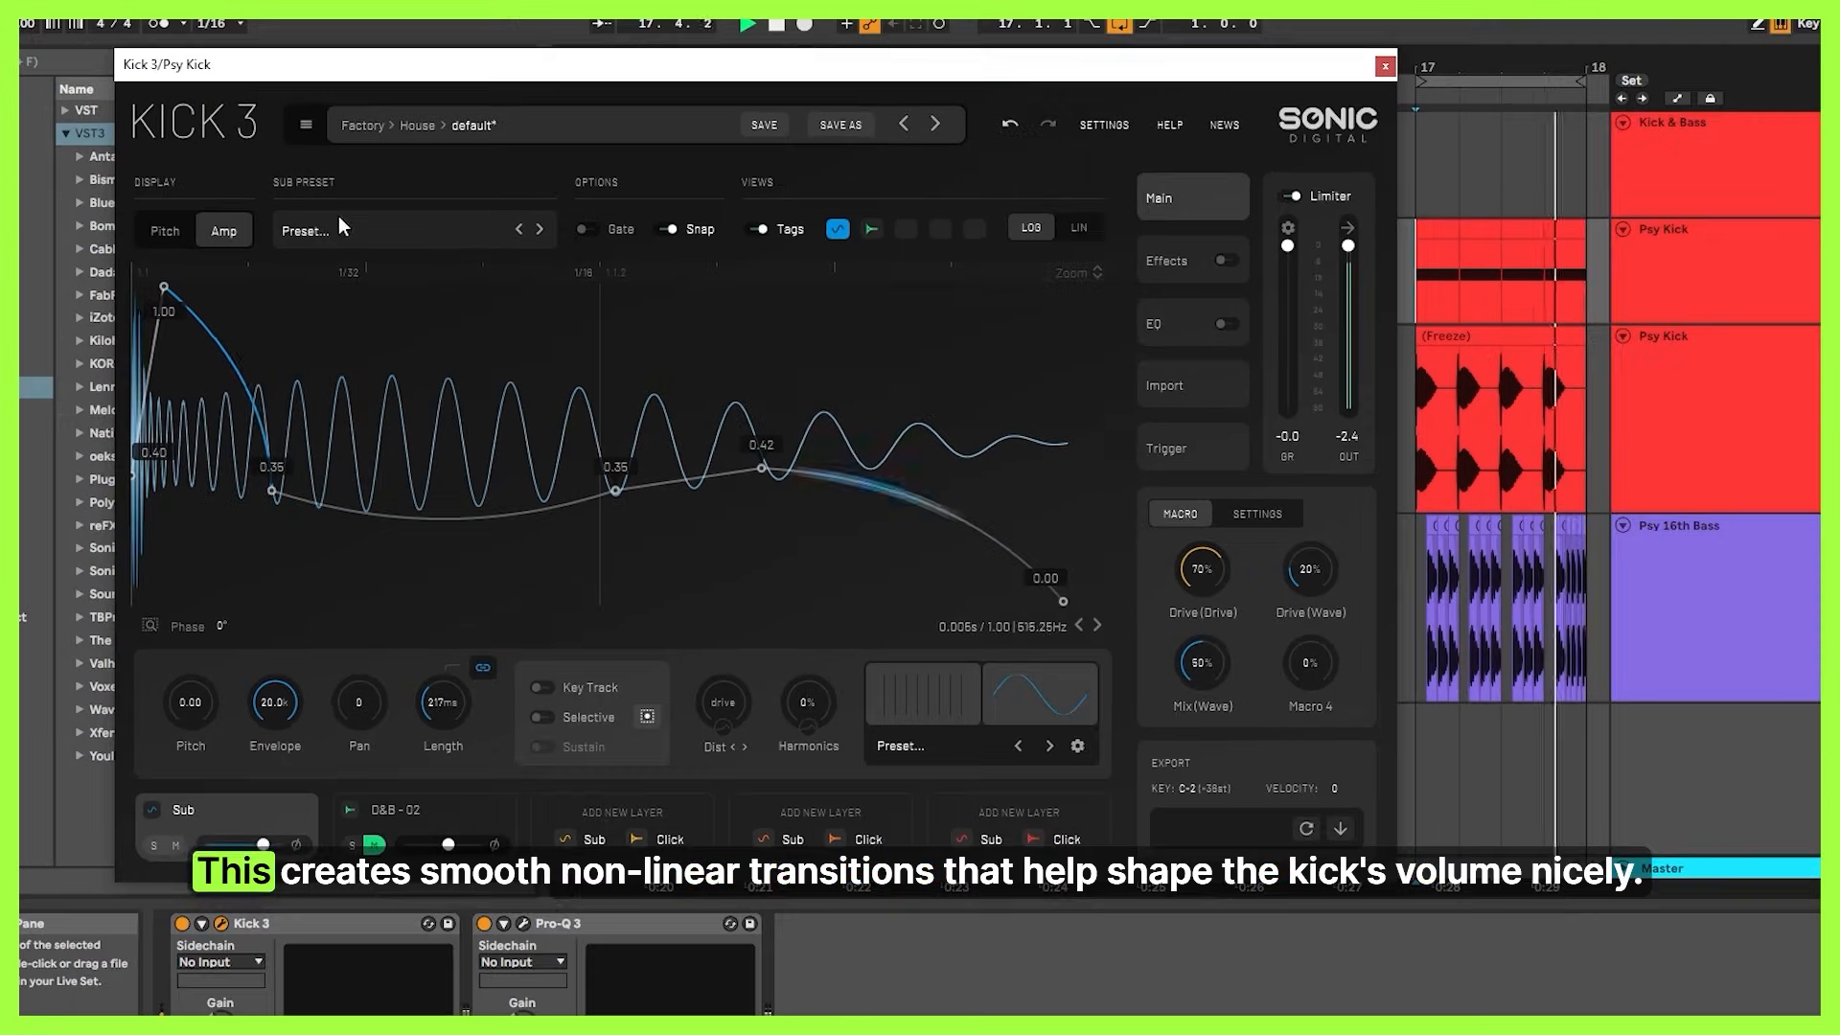
{"action": "left_click_drag", "start_coordinate": [443, 523], "coordinate": [450, 305]}
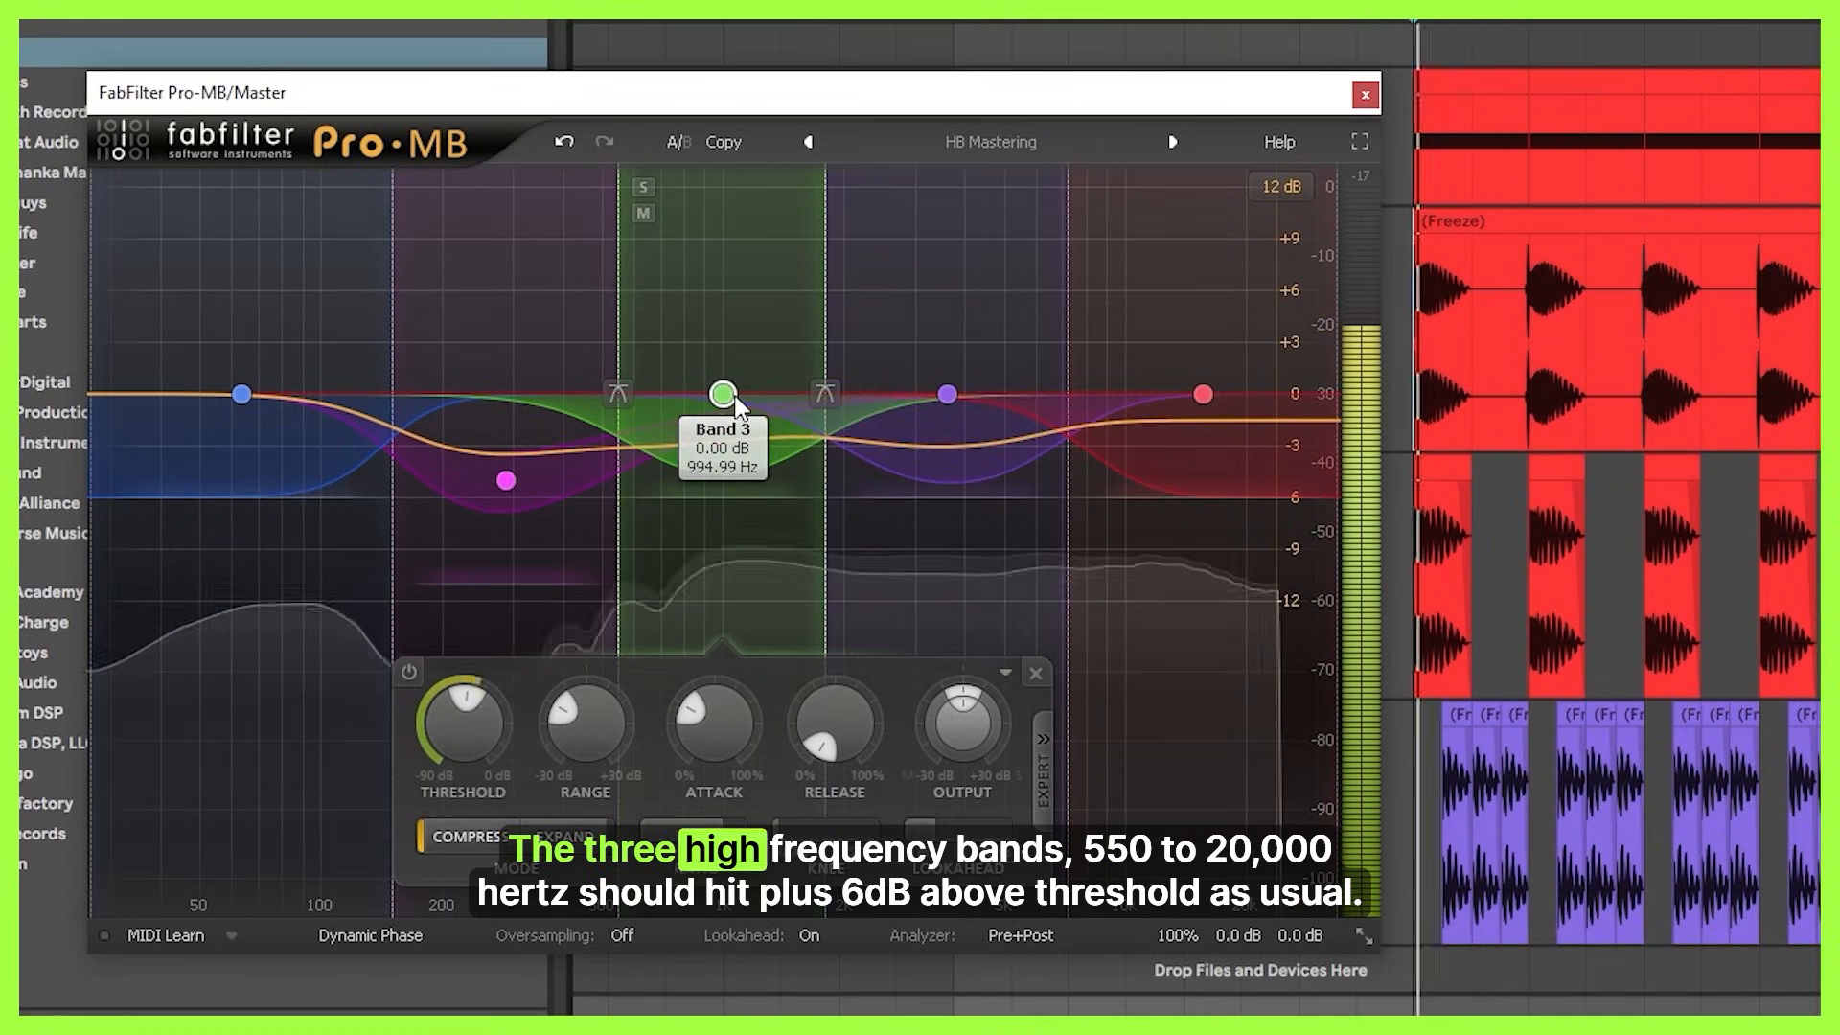
Switch to FabFilter Pro-MB on the master and inspect the threshold levels of the three bands above 550 Hz.
{"action": "mouse_move", "coordinate": [493, 712]}
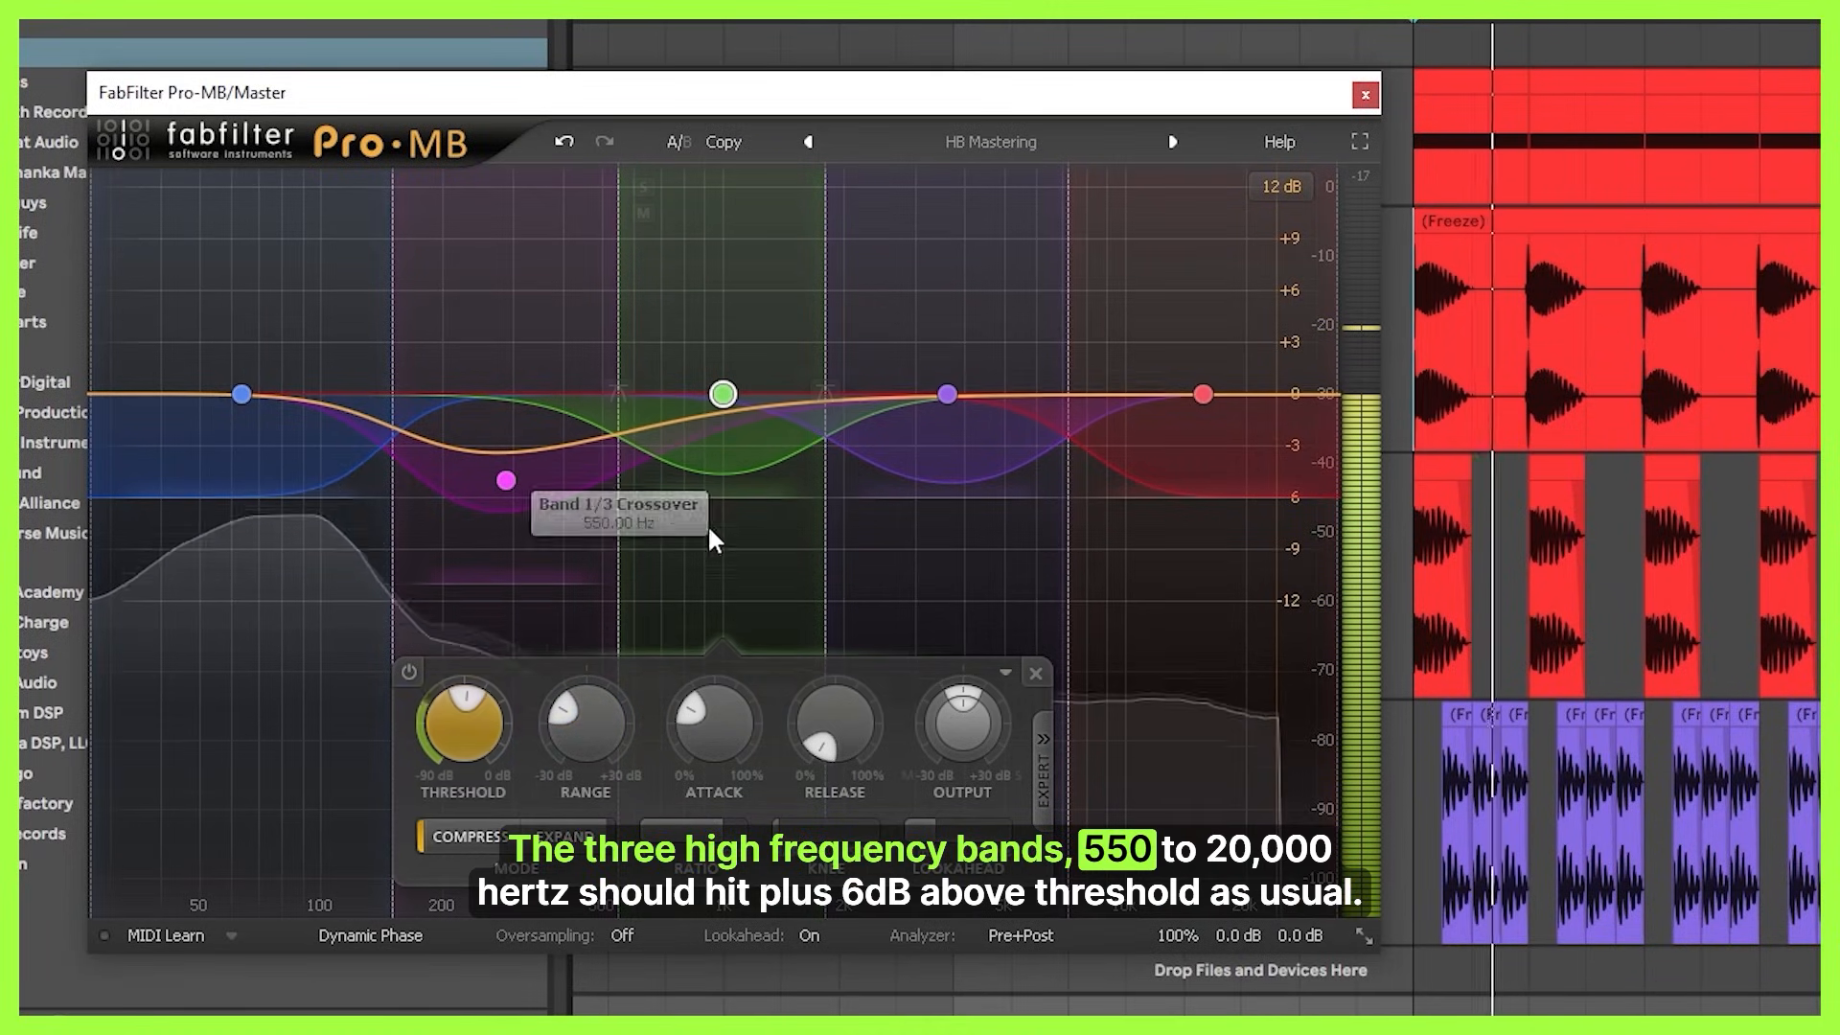
{"action": "left_click", "coordinate": [948, 397]}
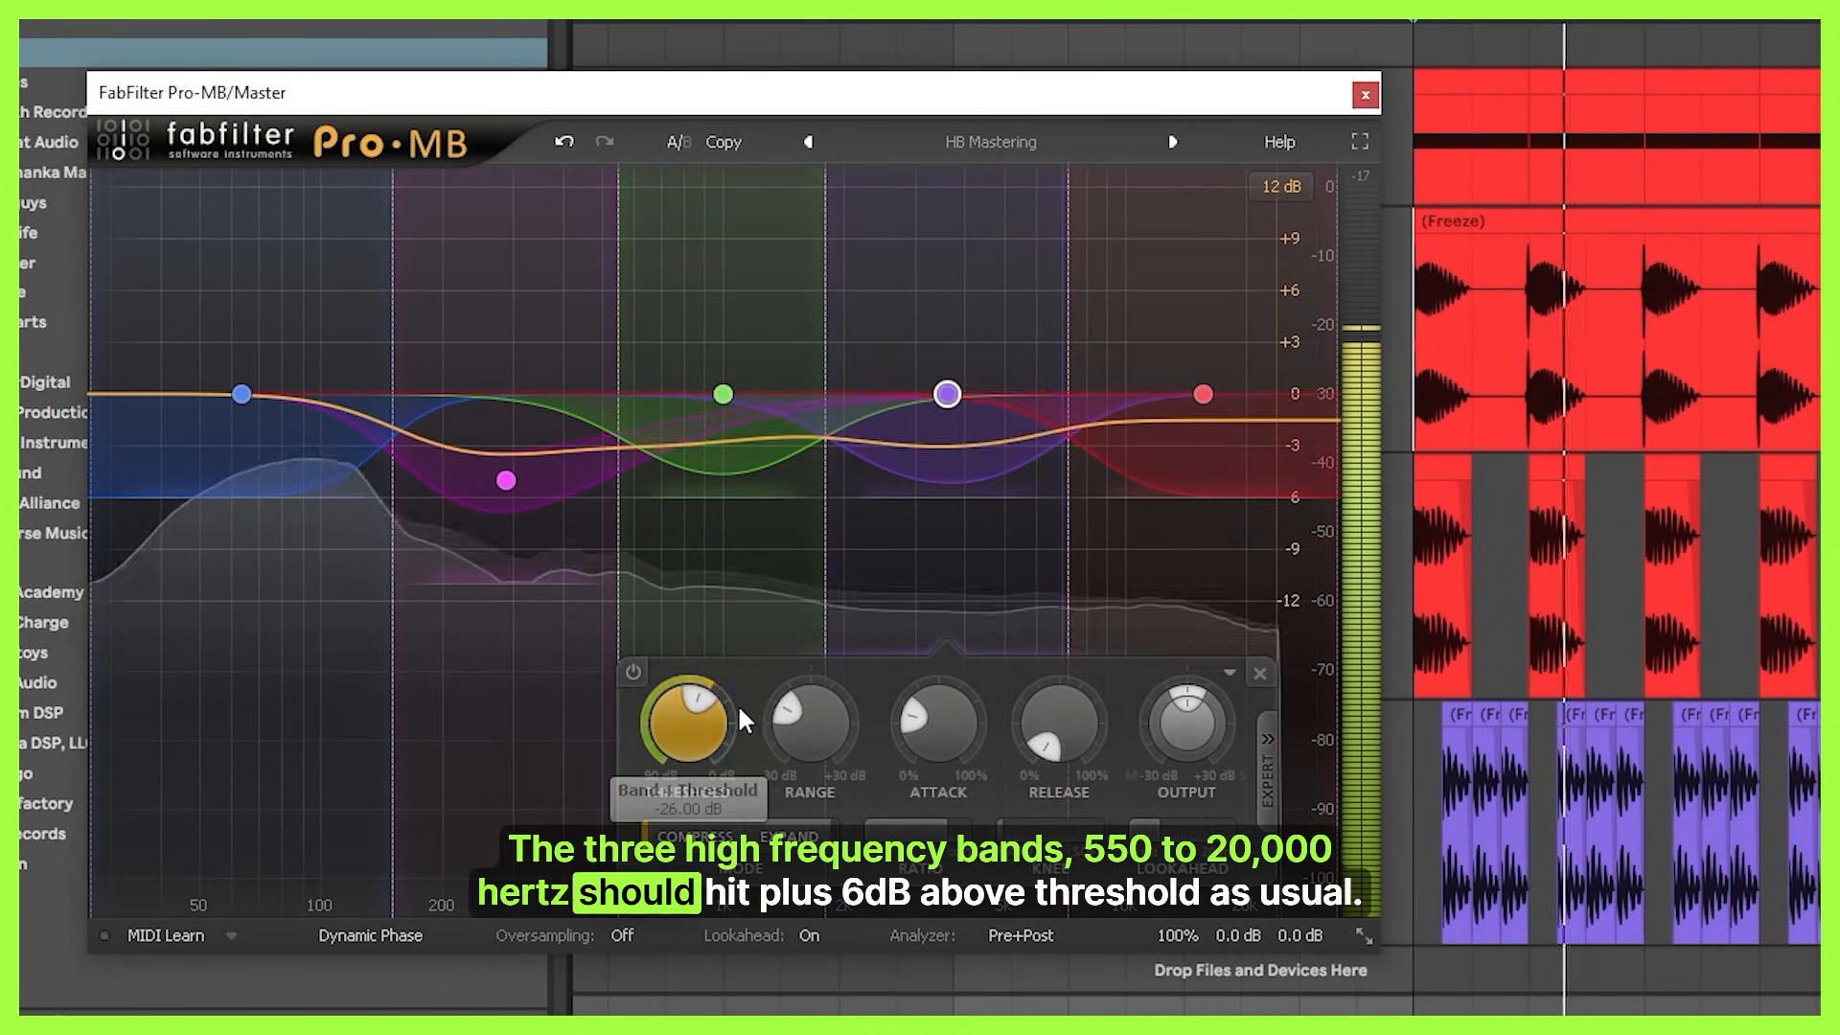
{"action": "left_click", "coordinate": [1203, 395]}
{"action": "mouse_move", "coordinate": [841, 755]}
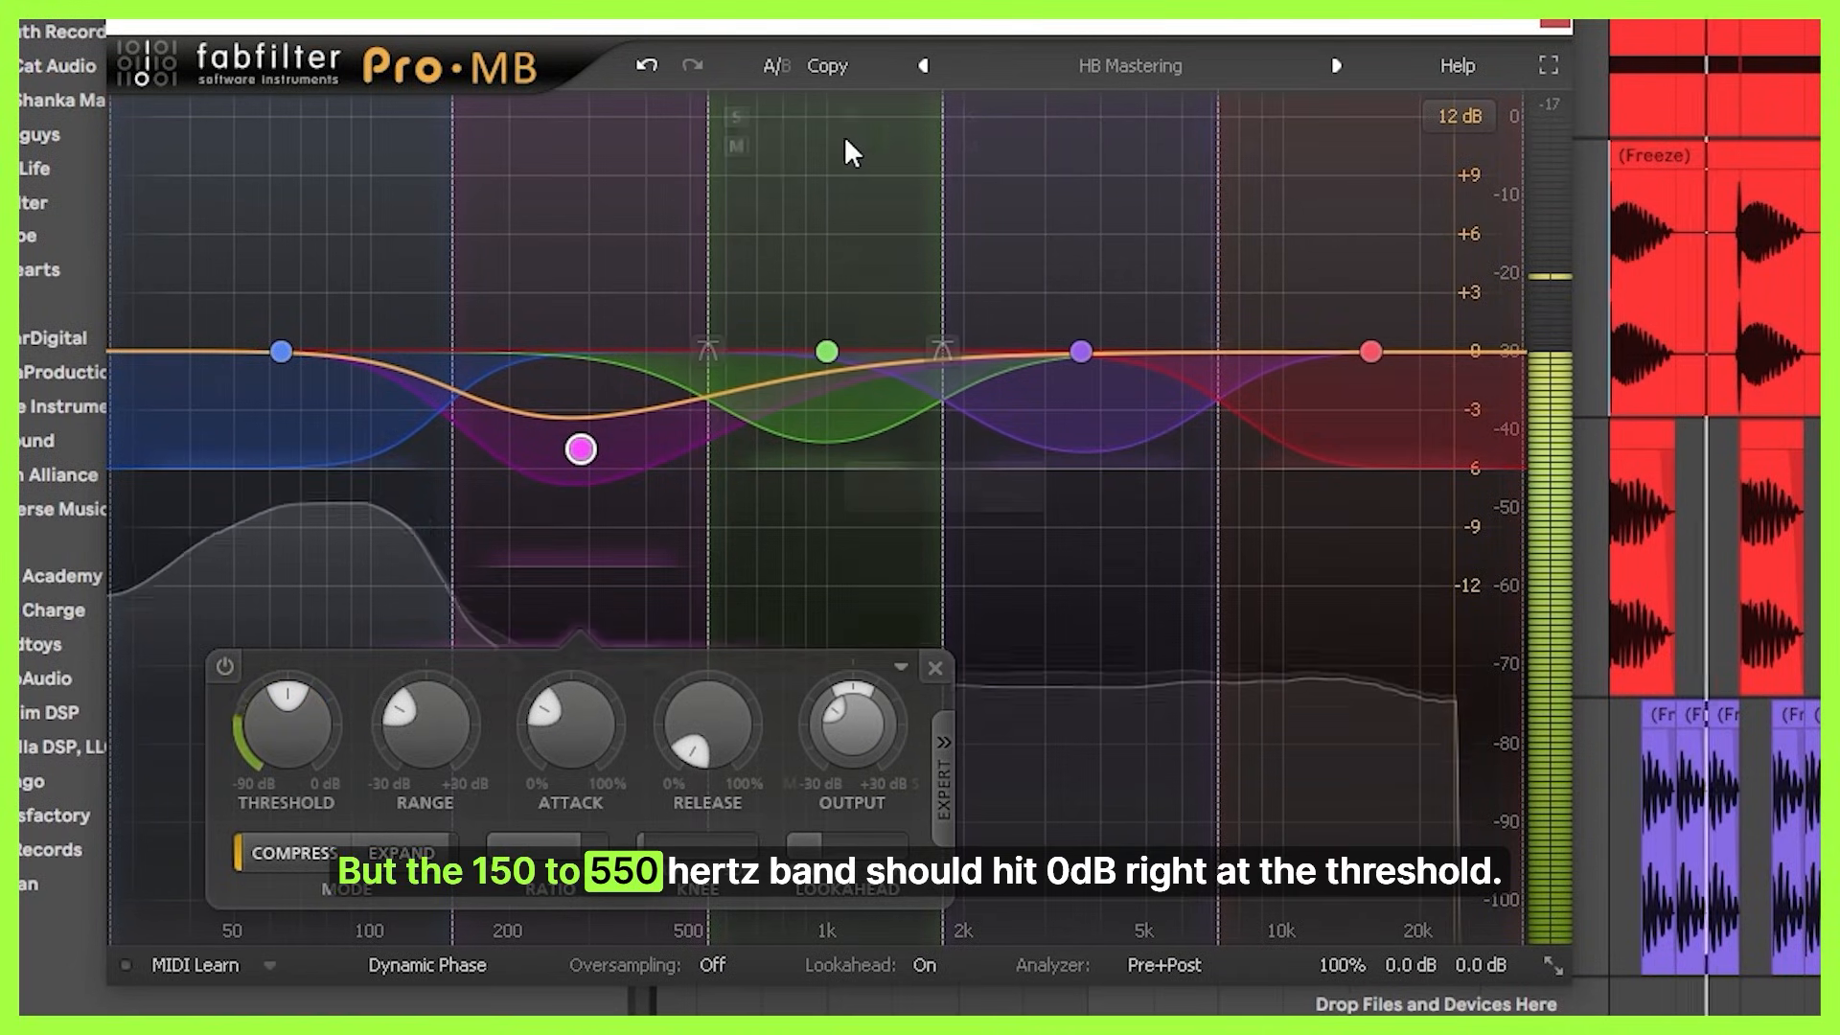
Solo the 150 to 550 Hz band and check its threshold level, and inspect the band below 150 Hz likewise.
{"action": "left_click", "coordinate": [480, 117]}
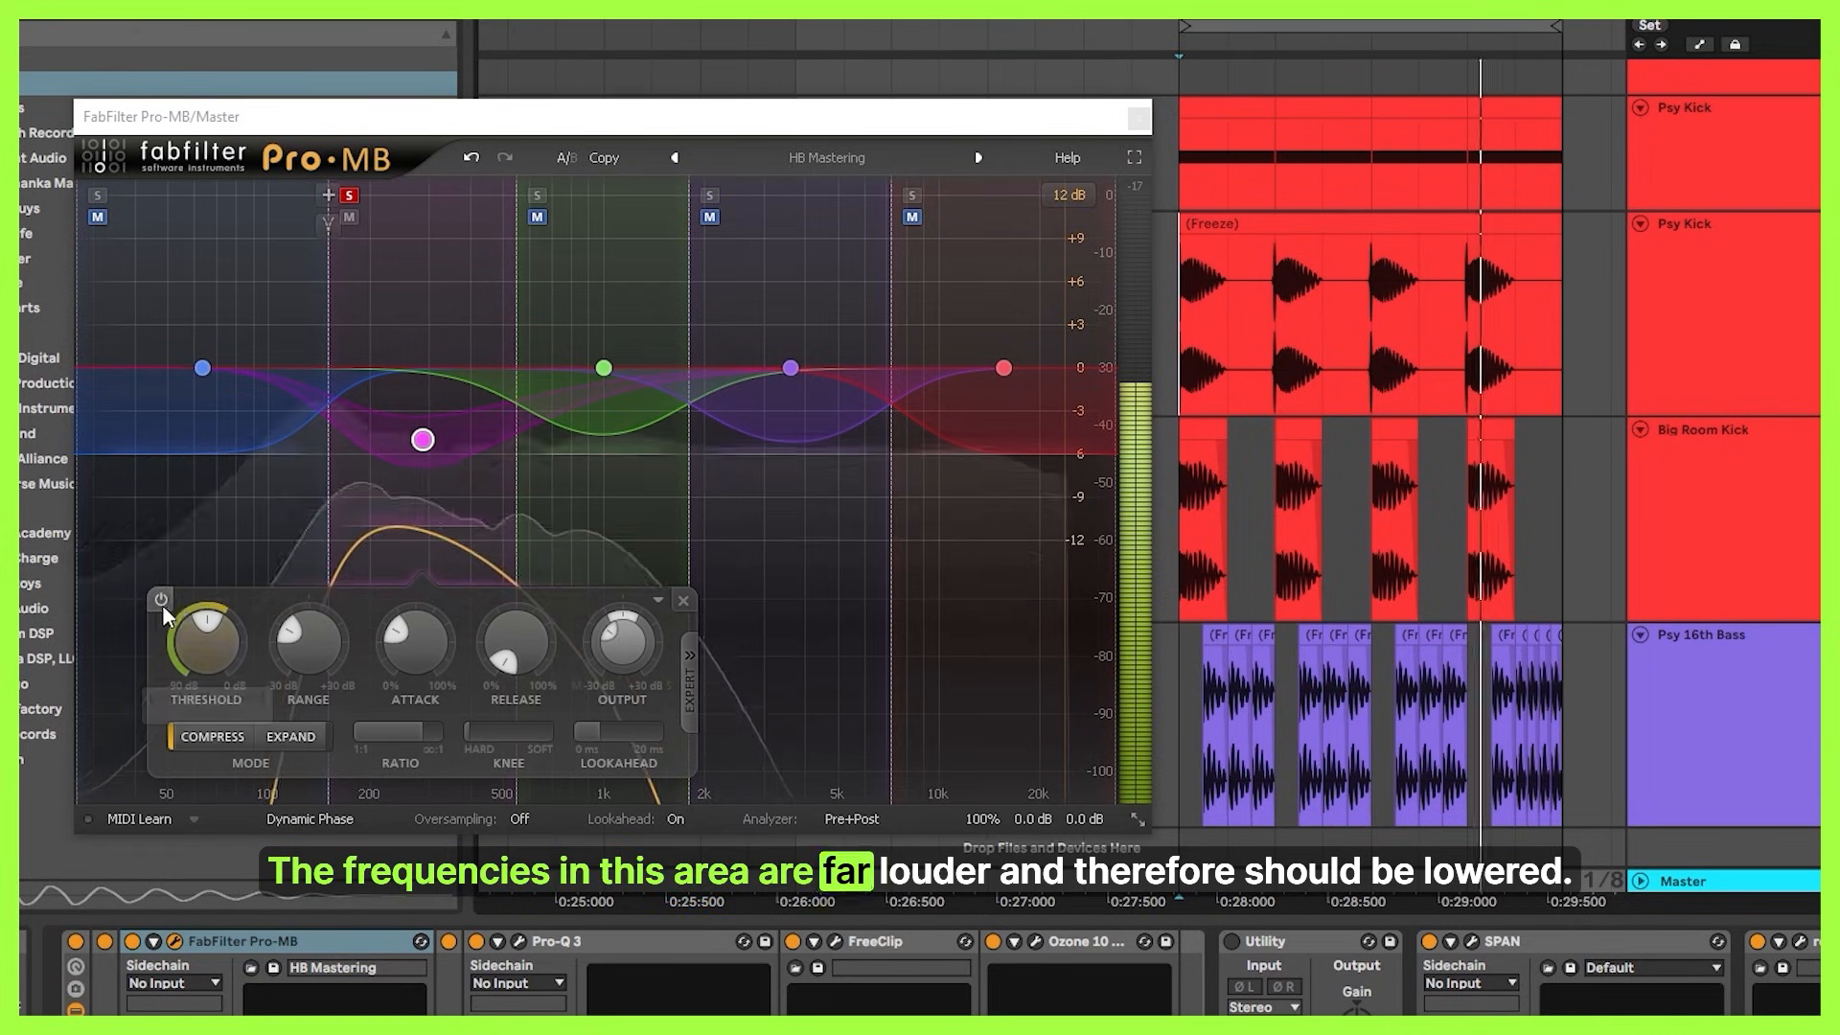
{"action": "mouse_move", "coordinate": [220, 633]}
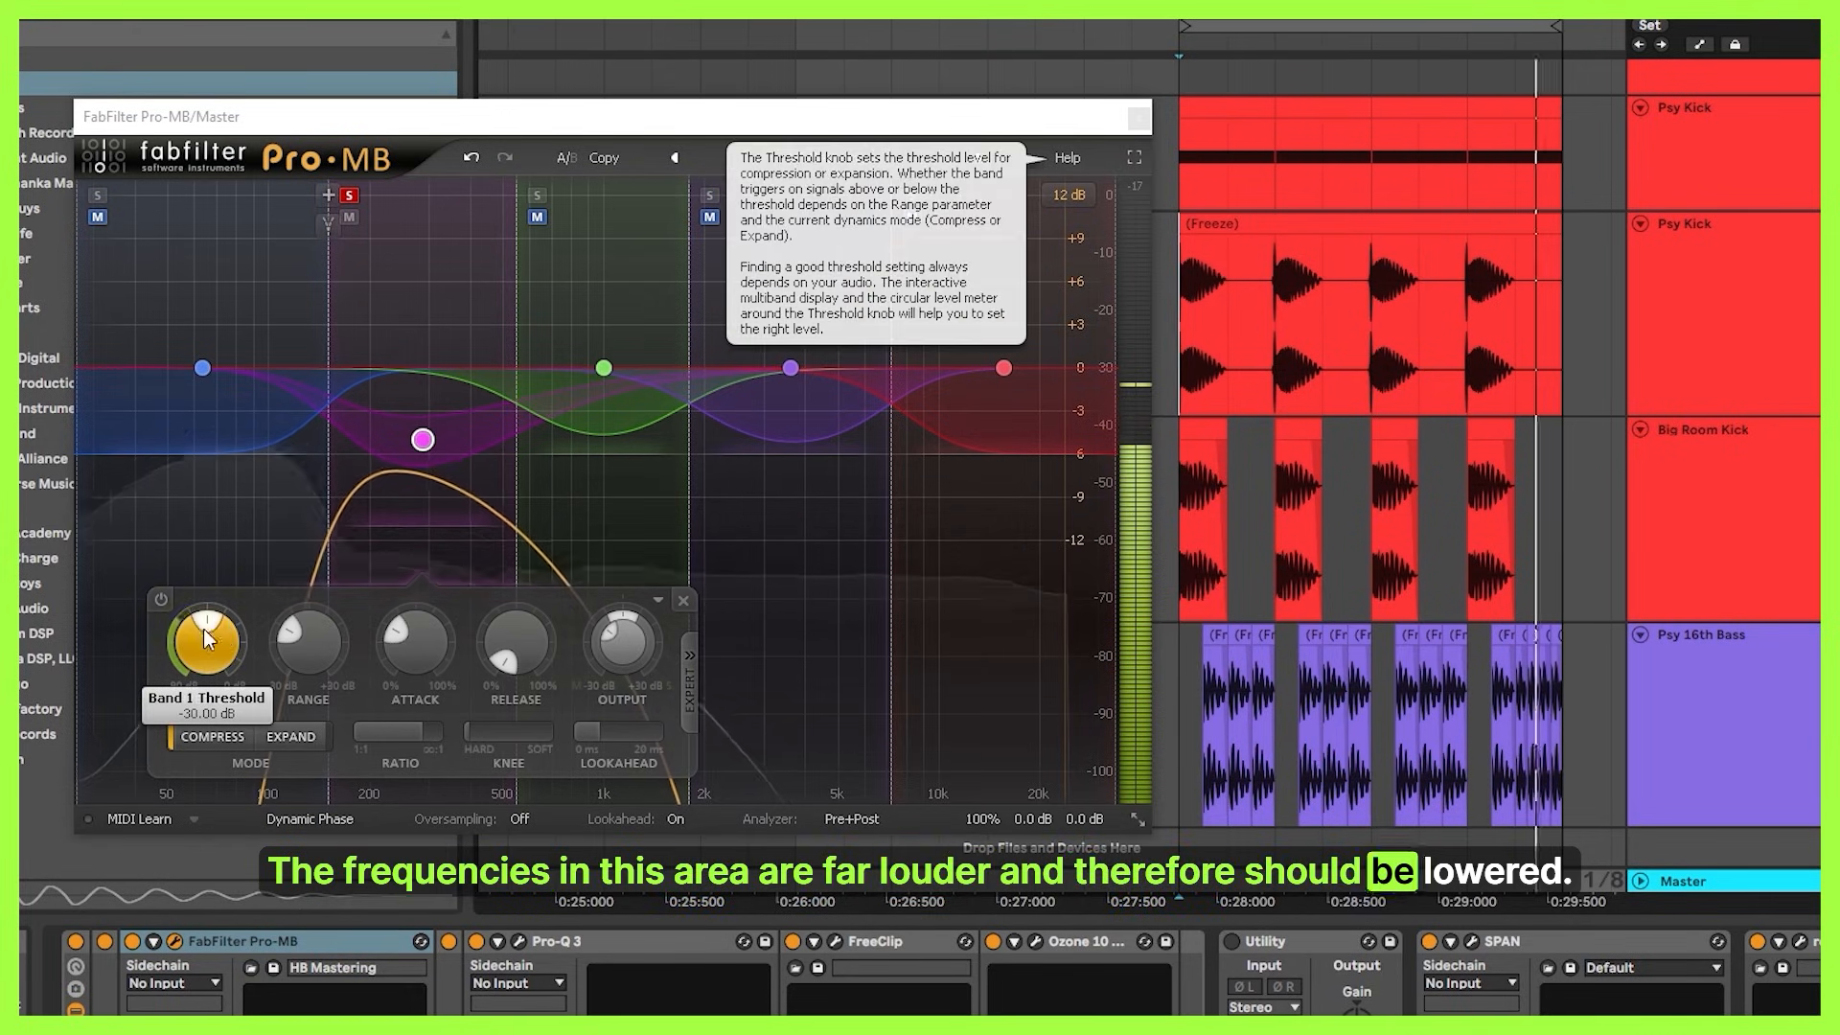
{"action": "left_click", "coordinate": [202, 368]}
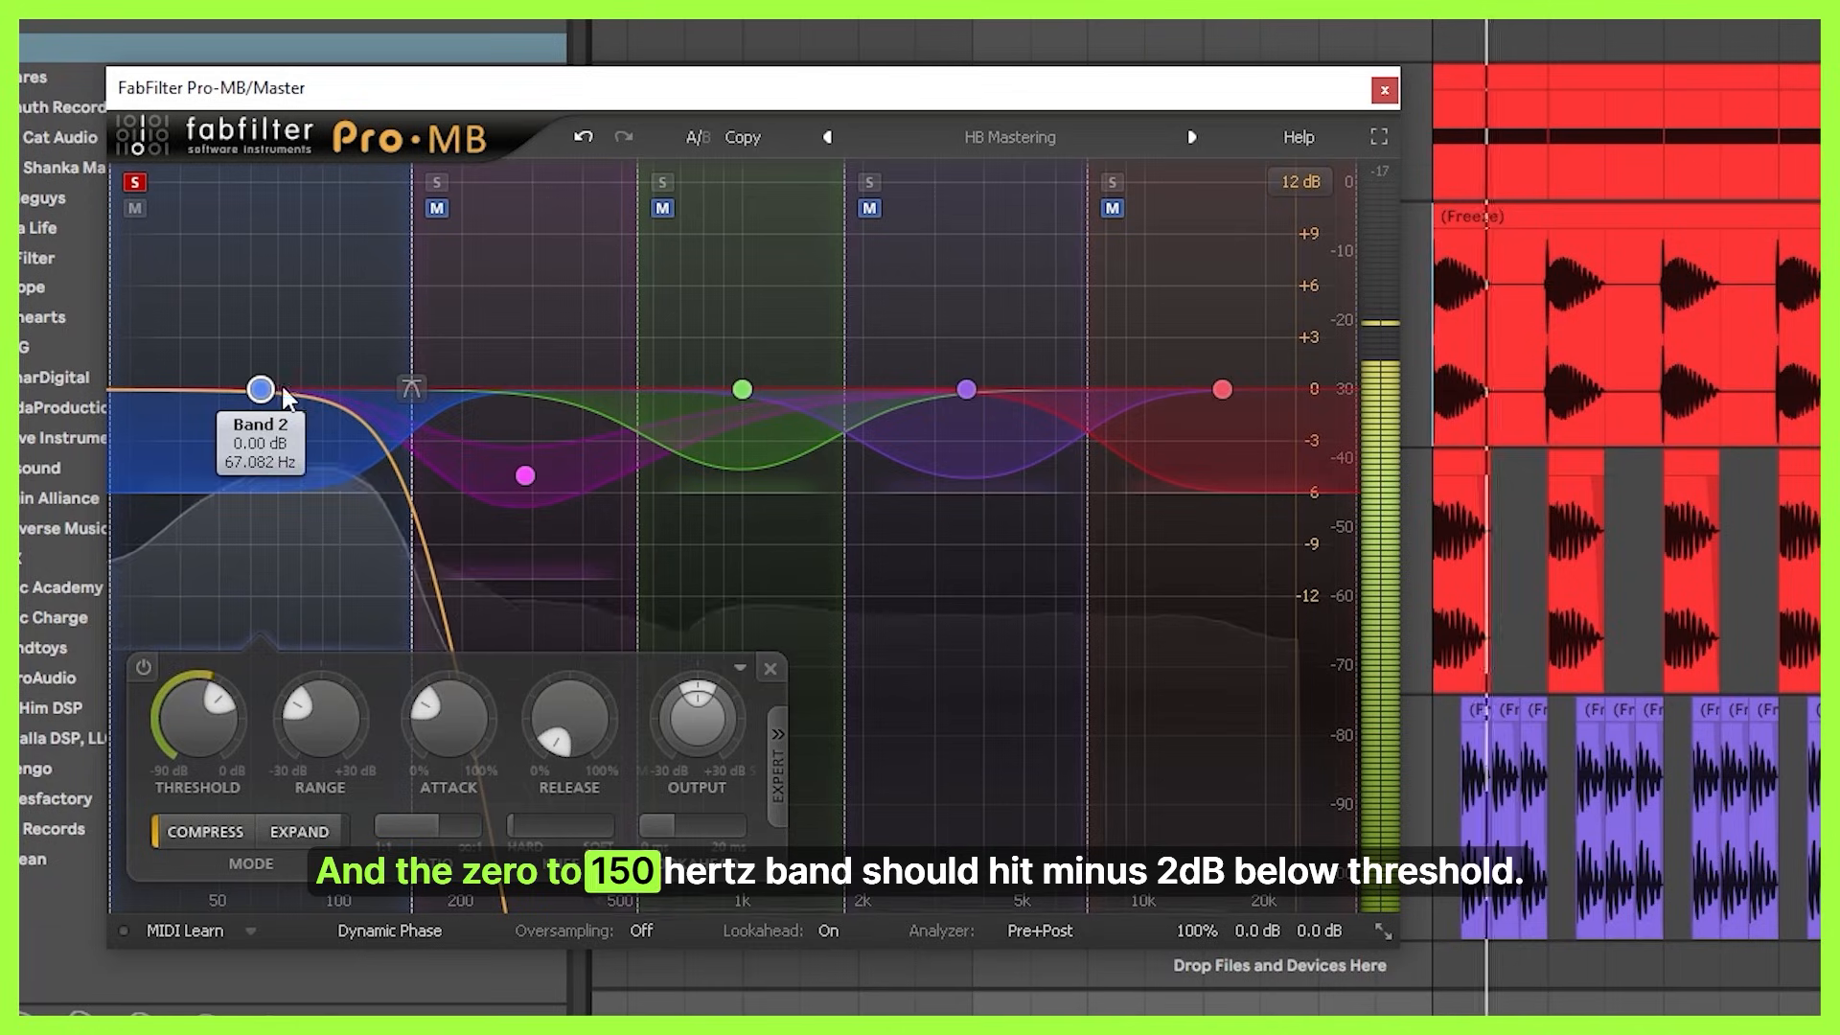
{"action": "mouse_move", "coordinate": [230, 721]}
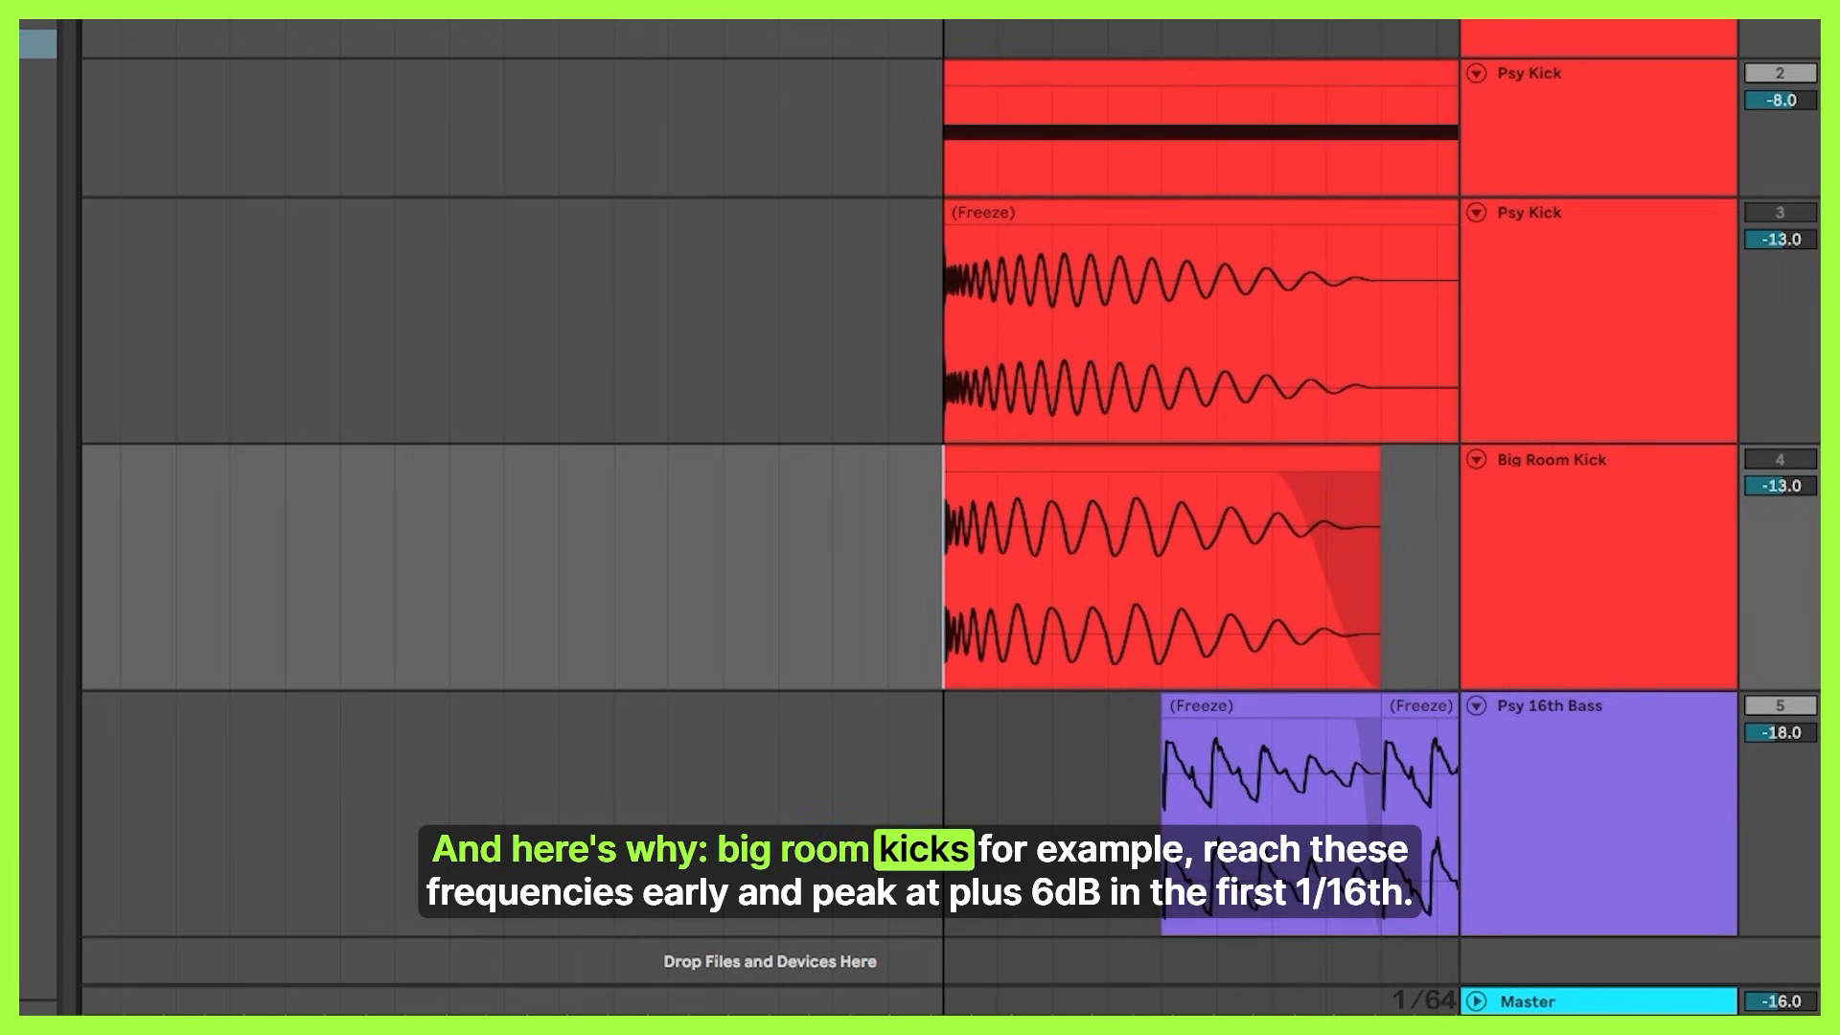
Compare the Psy Kick and Big Room Kick waveforms in the arrangement by selecting sections of each clip.
{"action": "scroll", "coordinate": [1032, 517], "scroll_direction": "up", "scroll_amount": 3}
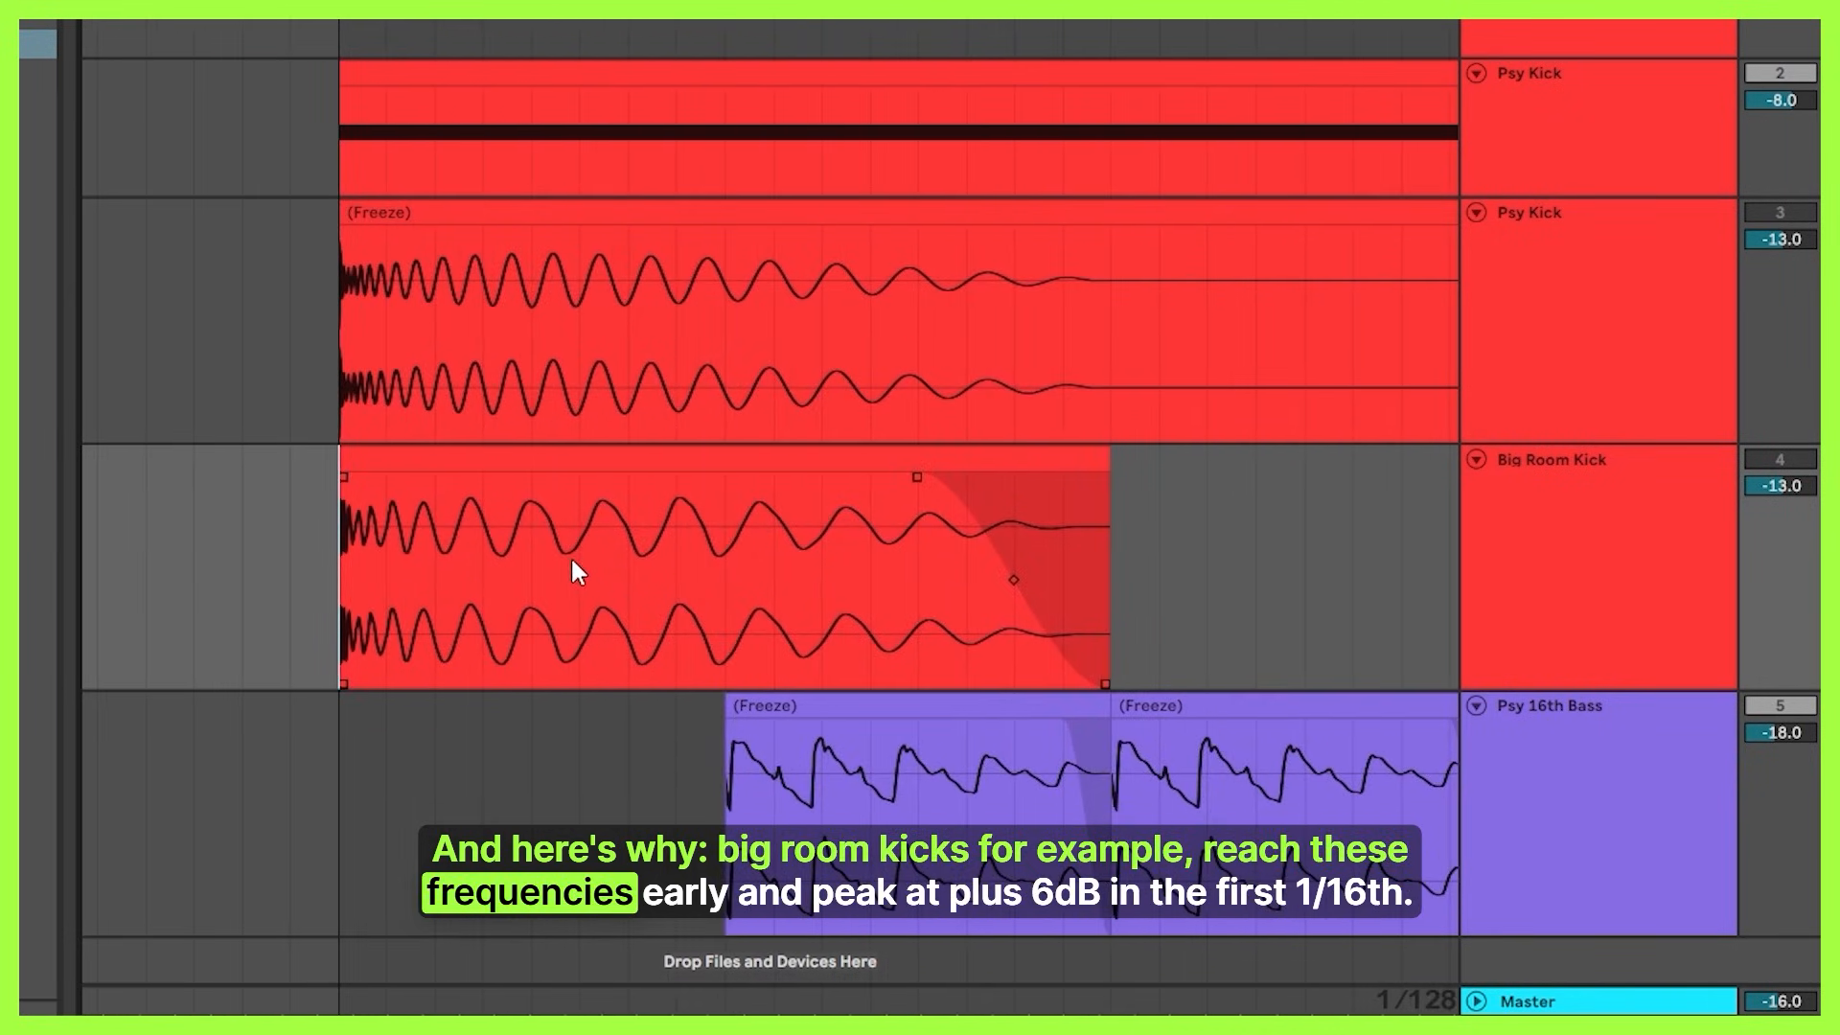
{"action": "left_click_drag", "start_coordinate": [613, 338], "coordinate": [704, 325]}
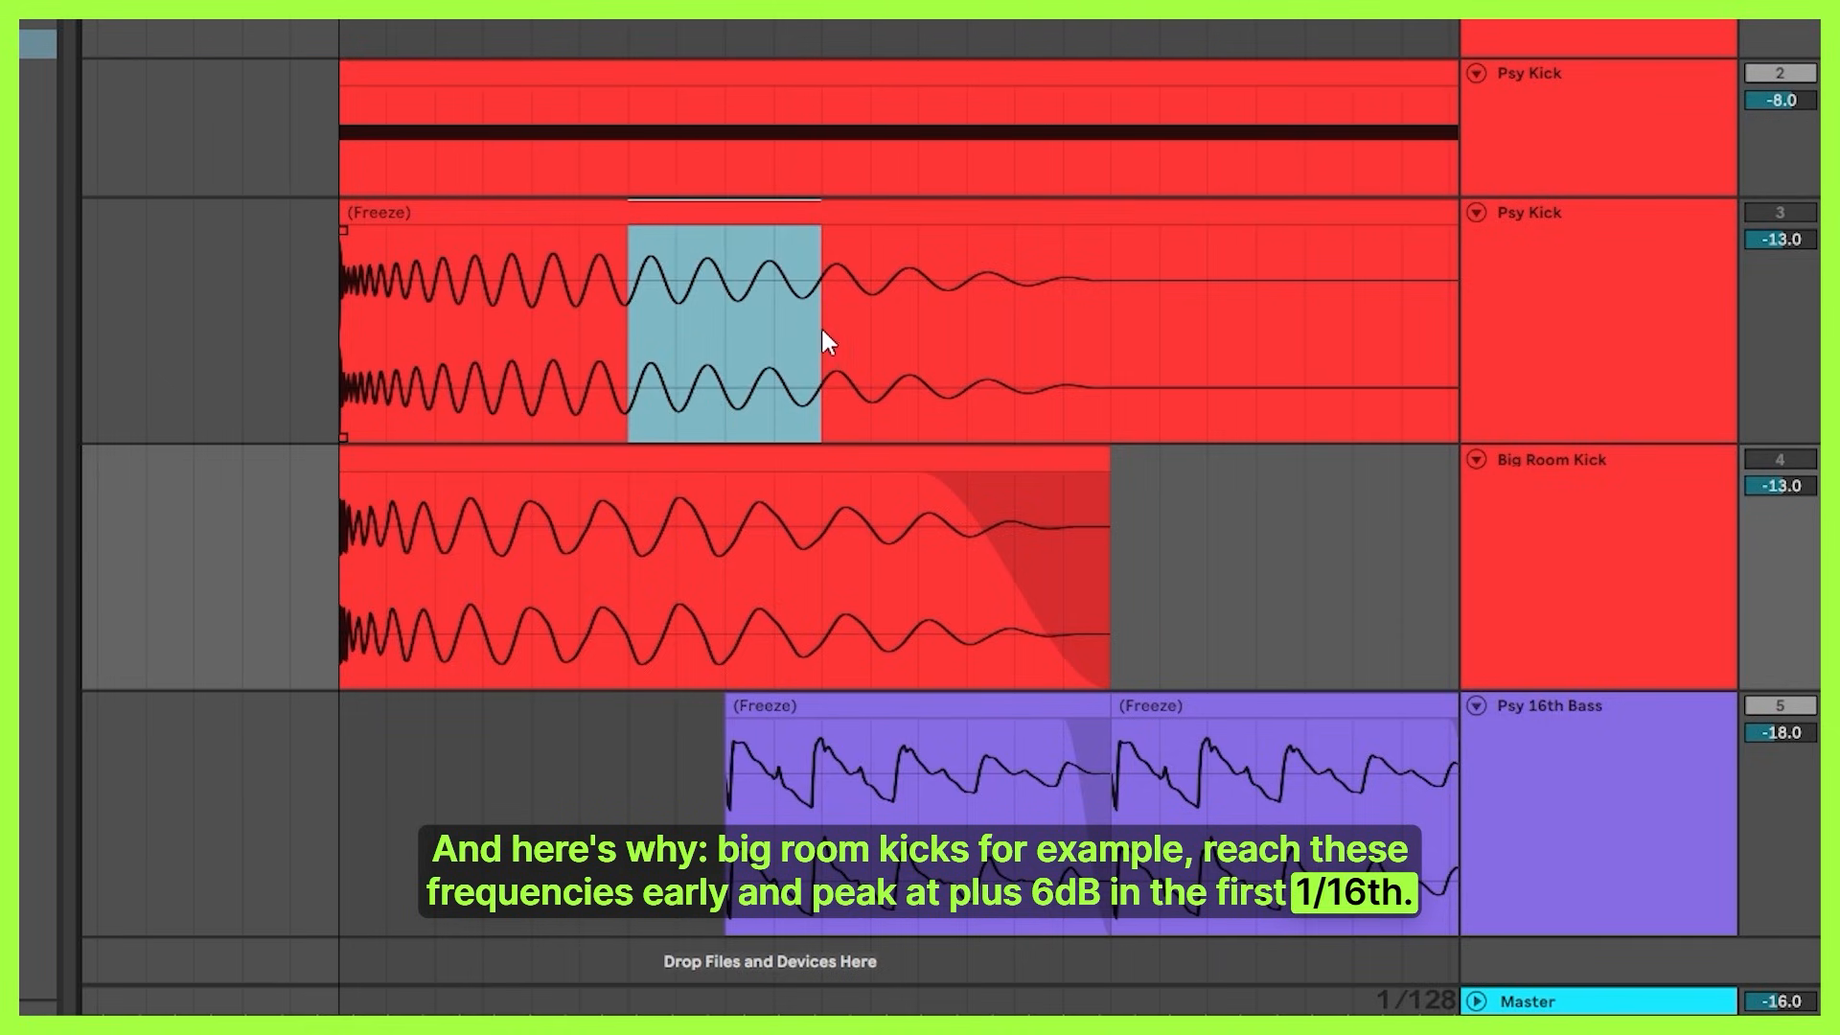
{"action": "left_click_drag", "start_coordinate": [822, 331], "coordinate": [438, 306]}
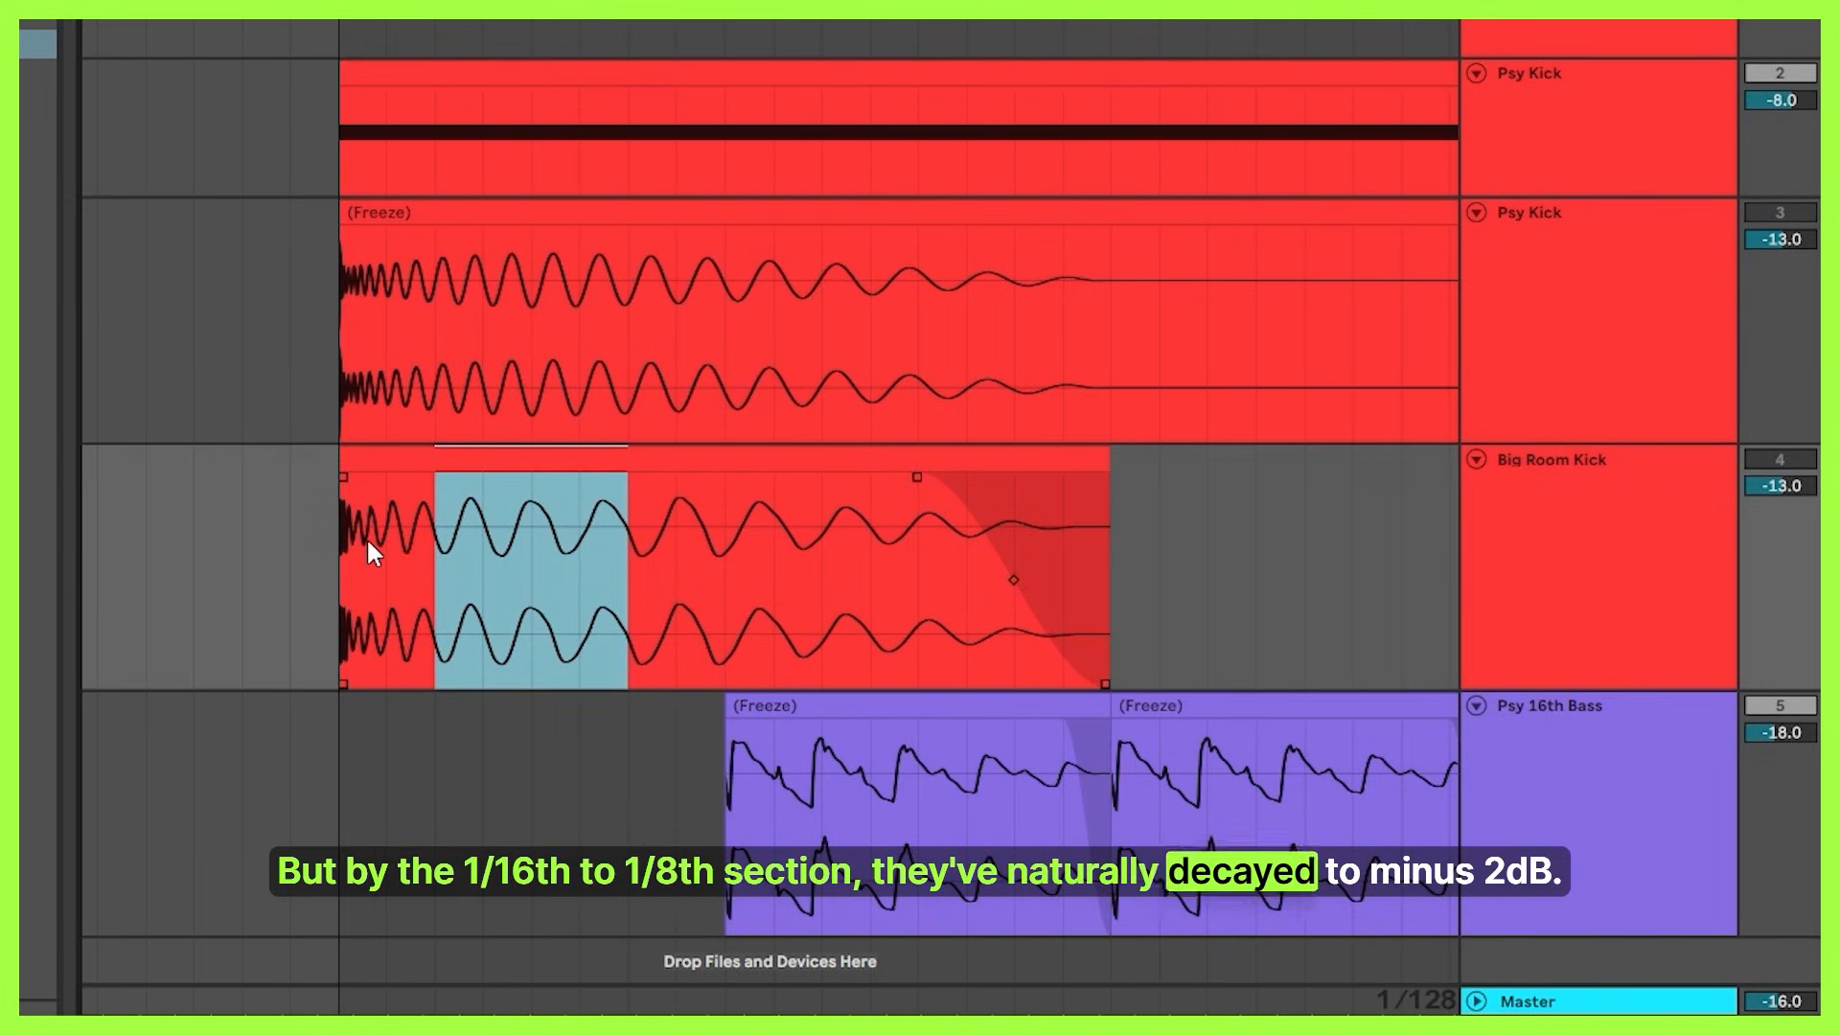
{"action": "left_click_drag", "start_coordinate": [435, 543], "coordinate": [320, 300]}
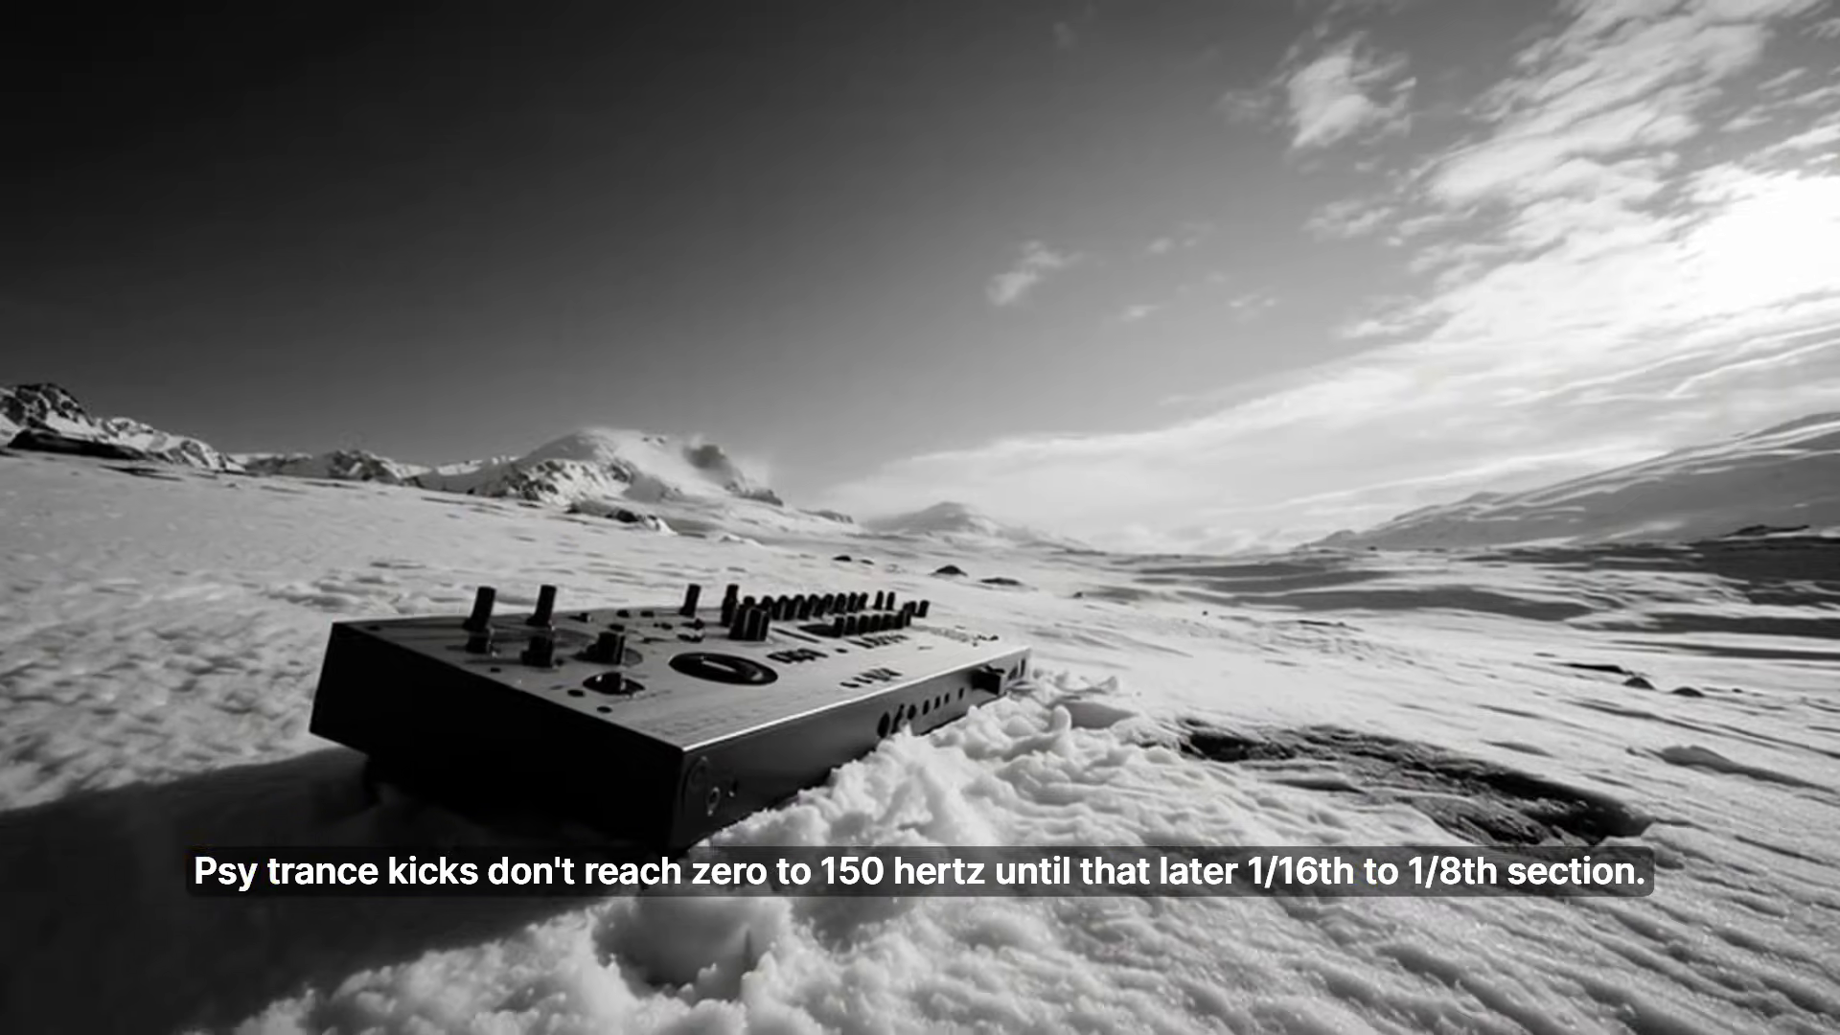